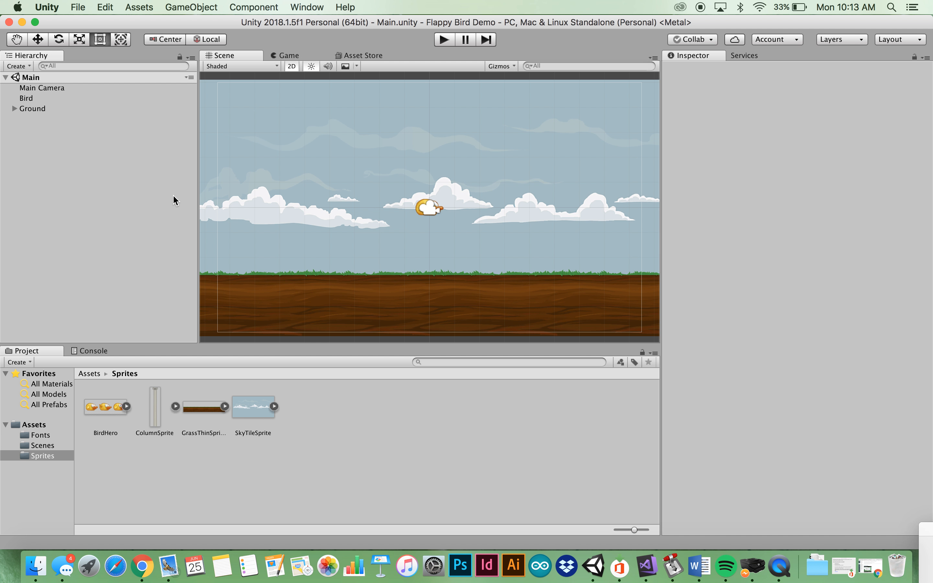
Select the BirdHero sprite sheet in the Sprites folder to view its Multiple-mode import settings
left_click(106, 408)
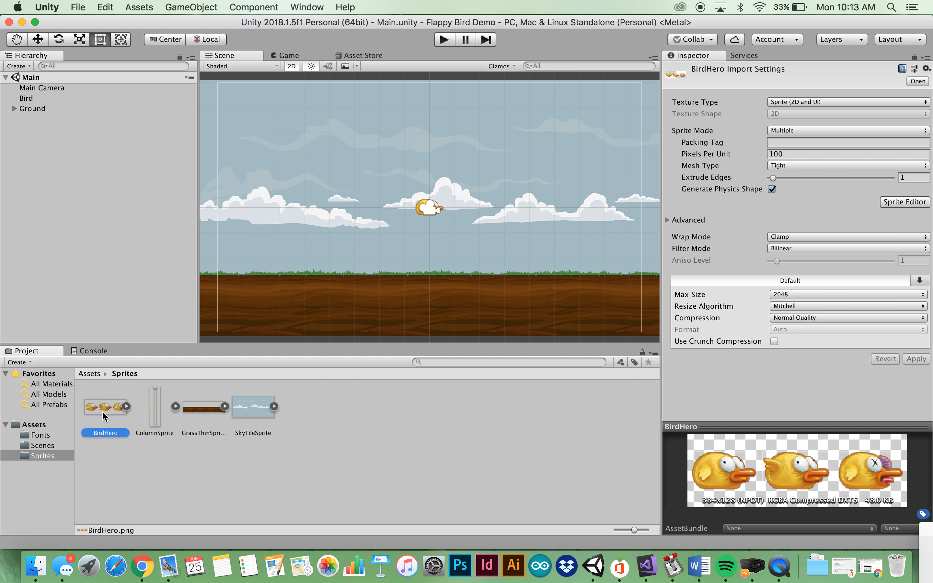
Expand the BirdHero sheet to list its BirdHero_0, BirdHero_1 and BirdHero_2 sprites
left_click(127, 409)
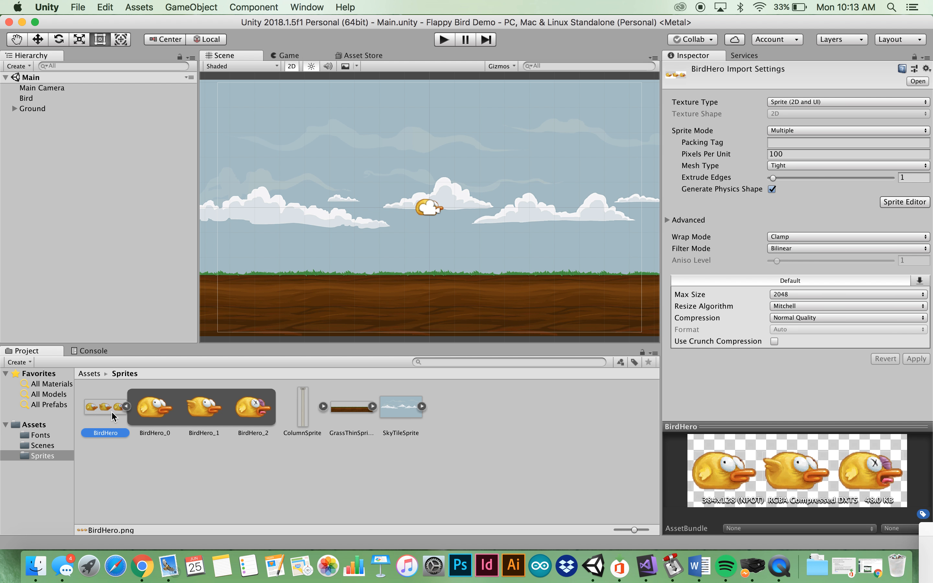
left_click(128, 407)
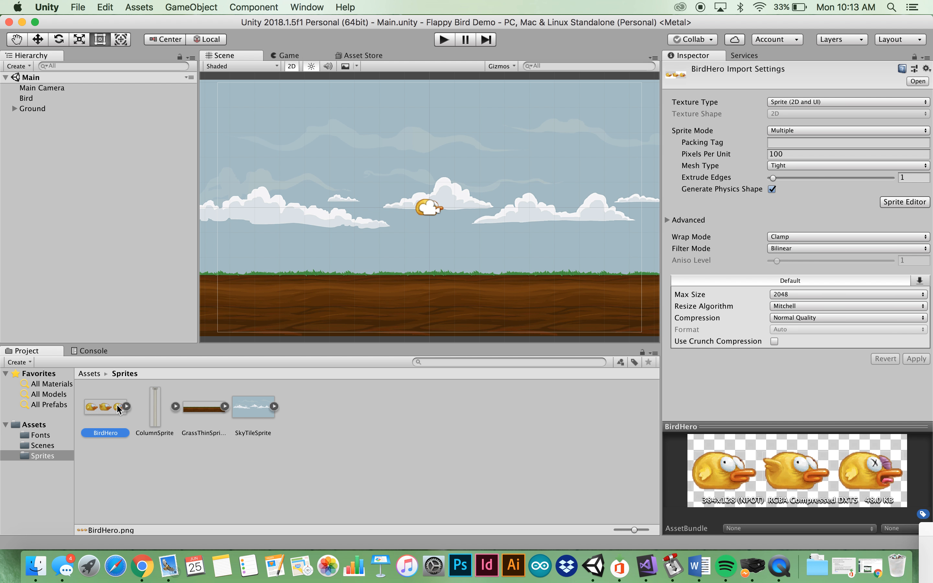
left_click(128, 407)
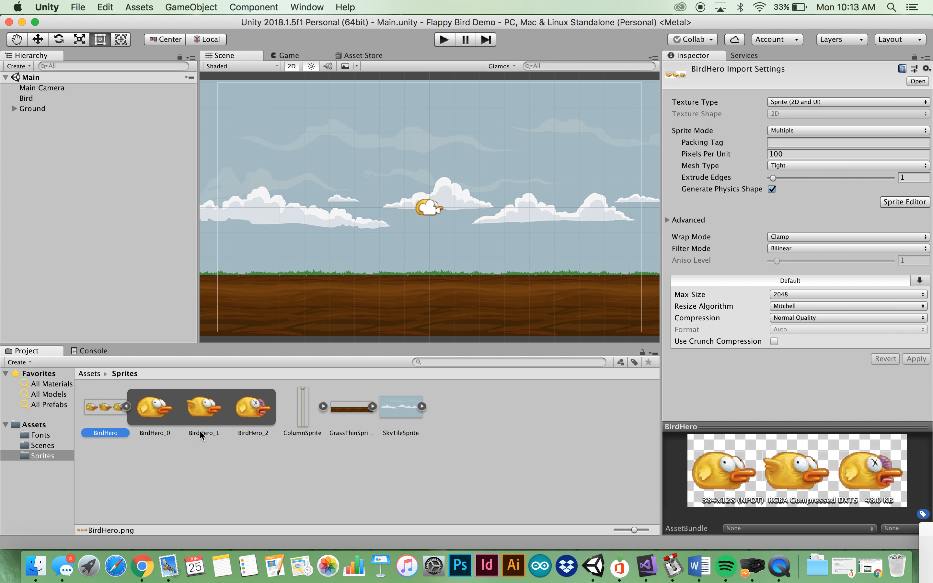
Select Bird and collapse its Polygon Collider 2D, Rigidbody 2D and Animator components
left_click(26, 99)
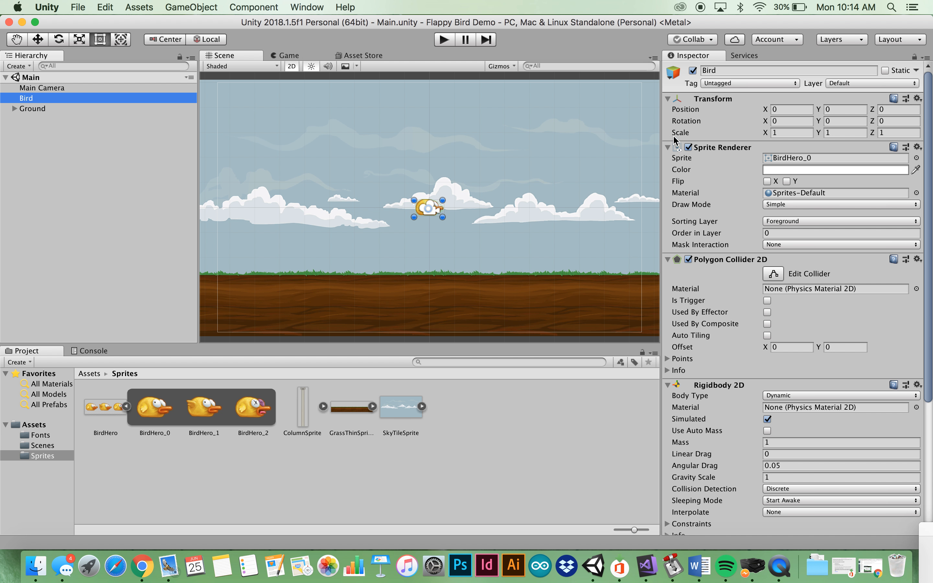
left_click(667, 259)
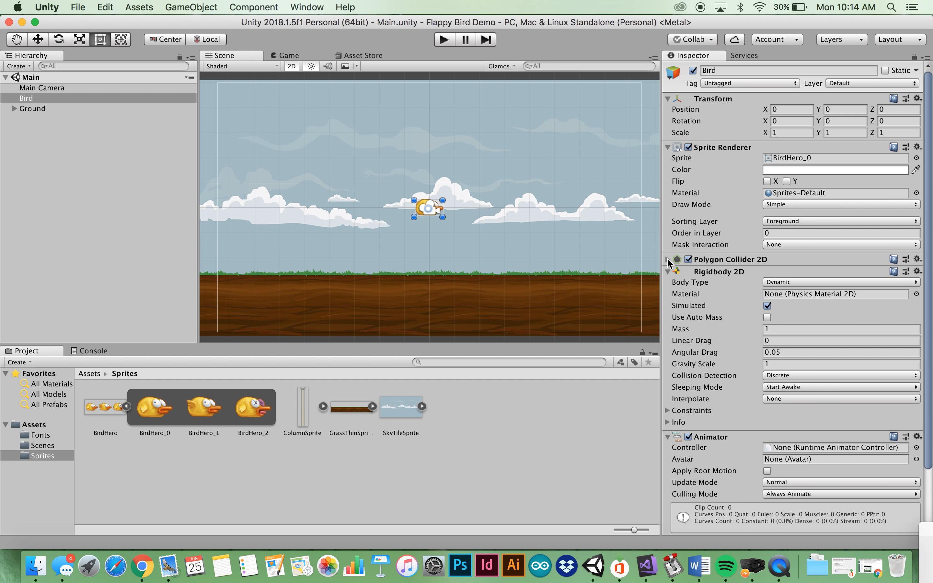
left_click(667, 271)
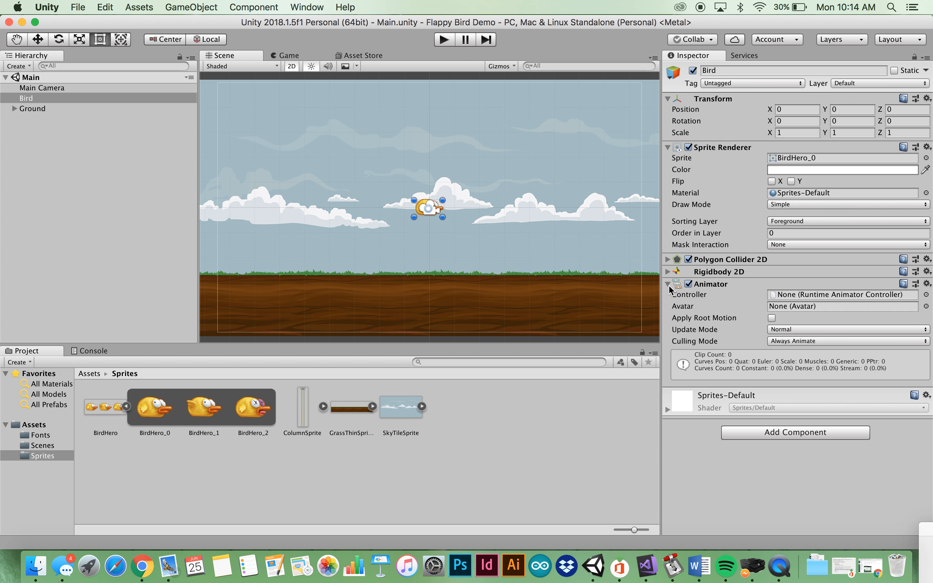
left_click(668, 284)
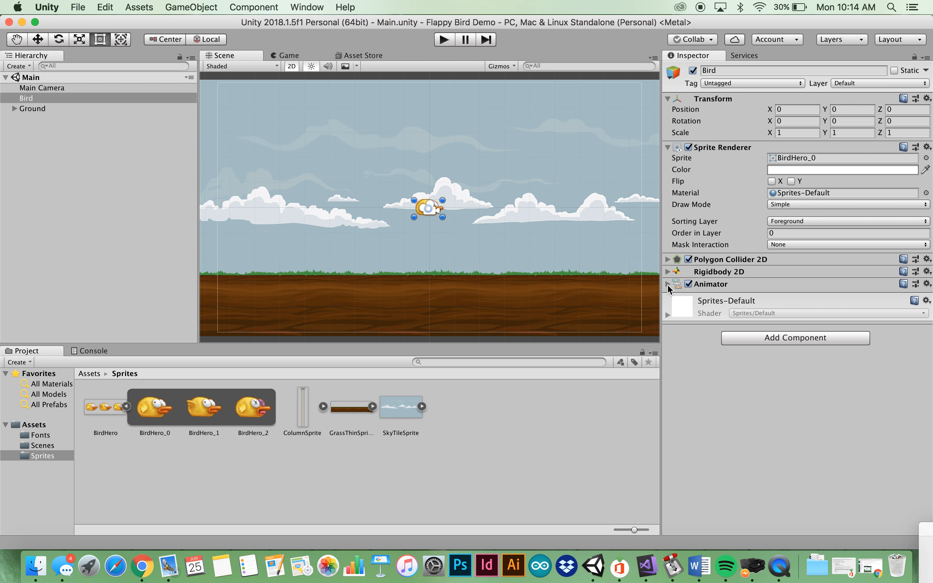
left_click(64, 100)
left_click(299, 6)
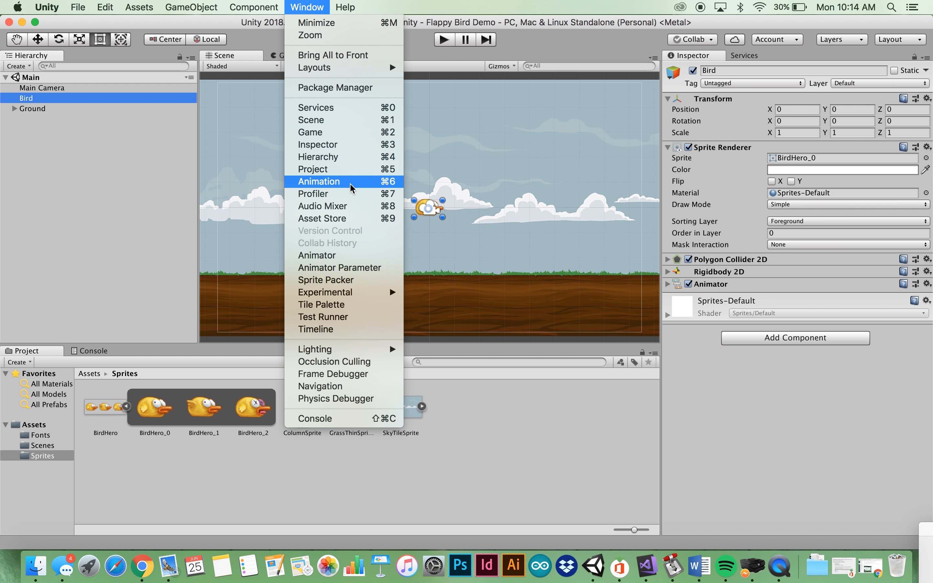
Open the Animation window for Bird, dock it beside the Hierarchy, and begin a new clip
left_click(373, 185)
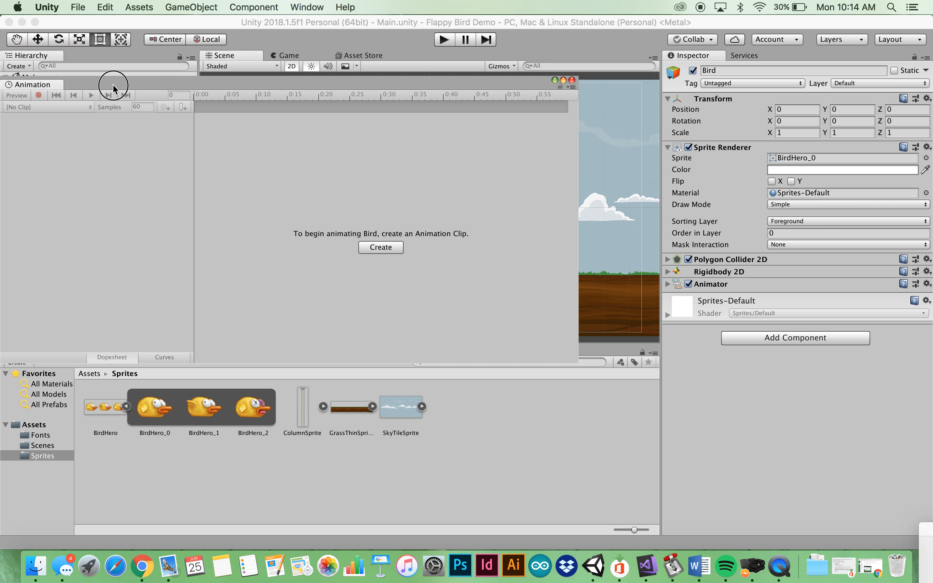
left_click_drag(115, 85, 185, 71)
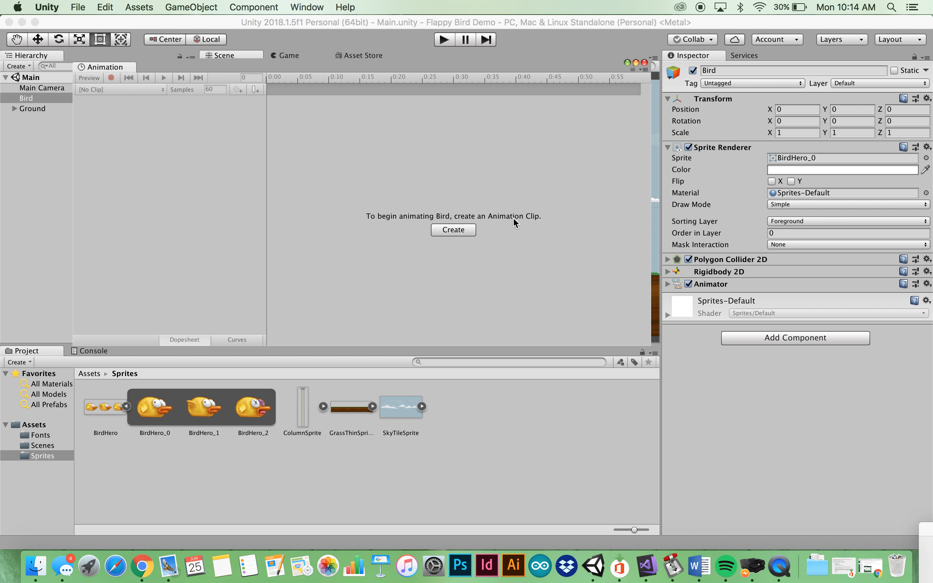
left_click(453, 231)
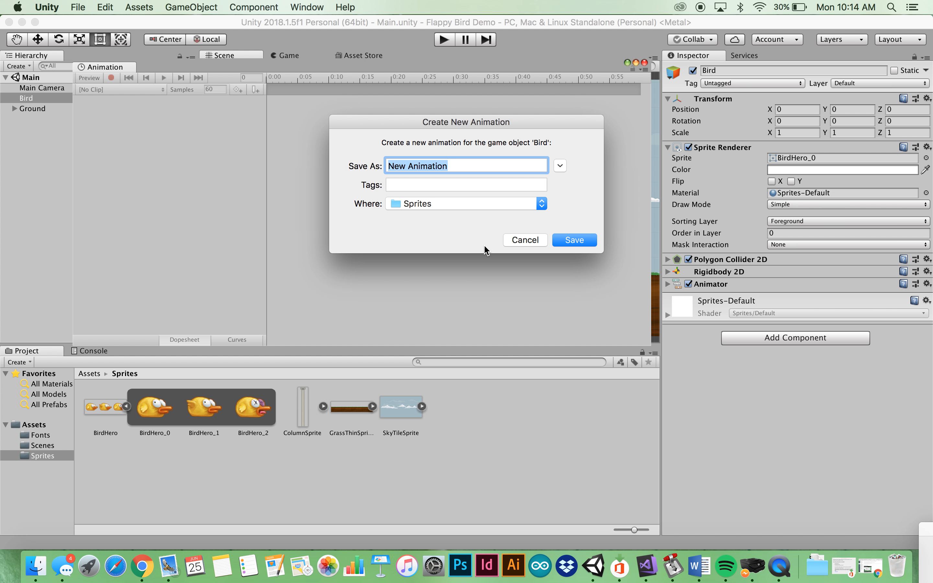
Name the new clip Idle and save it in the Sprites folder
key("BackSpace")
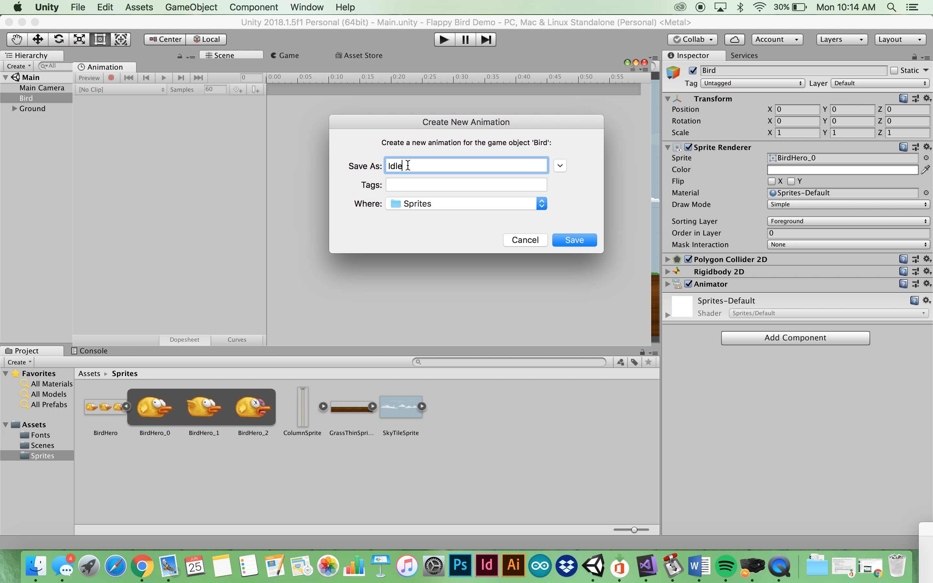
left_click_drag(408, 165, 386, 165)
left_click(411, 164)
left_click(574, 240)
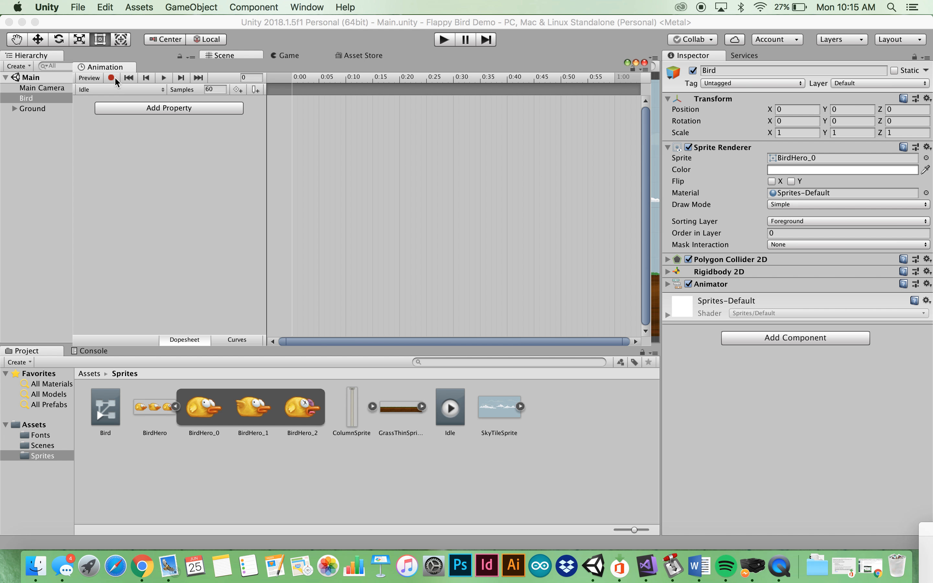
Add the Sprite Renderer's Sprite property to the Idle clip and expand its track
left_click(128, 112)
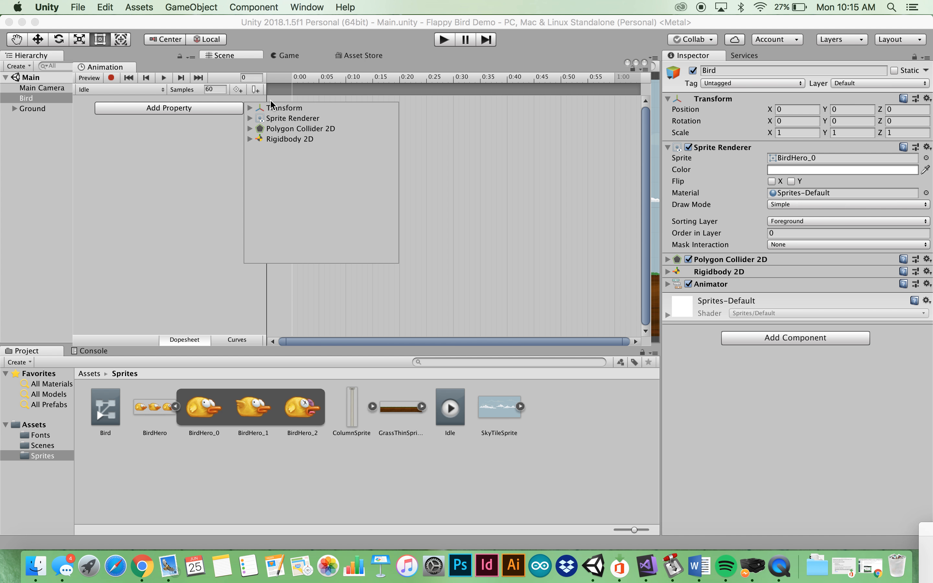
left_click(250, 119)
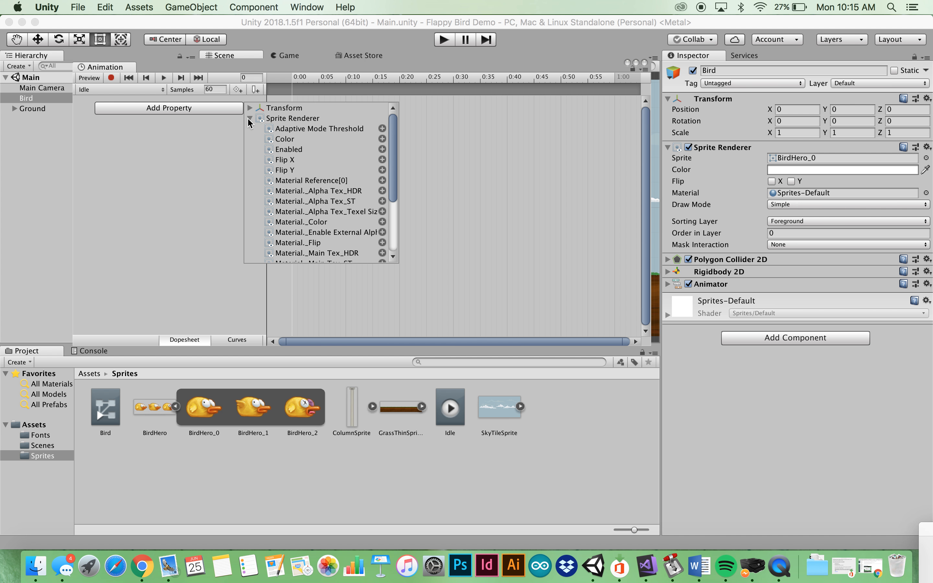
scroll(340, 150, "down", 5)
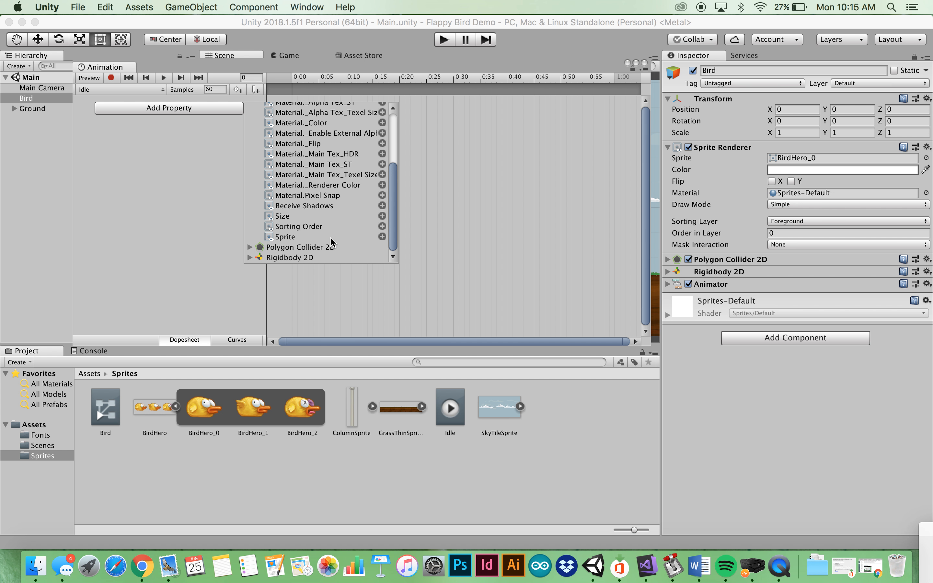
left_click(382, 237)
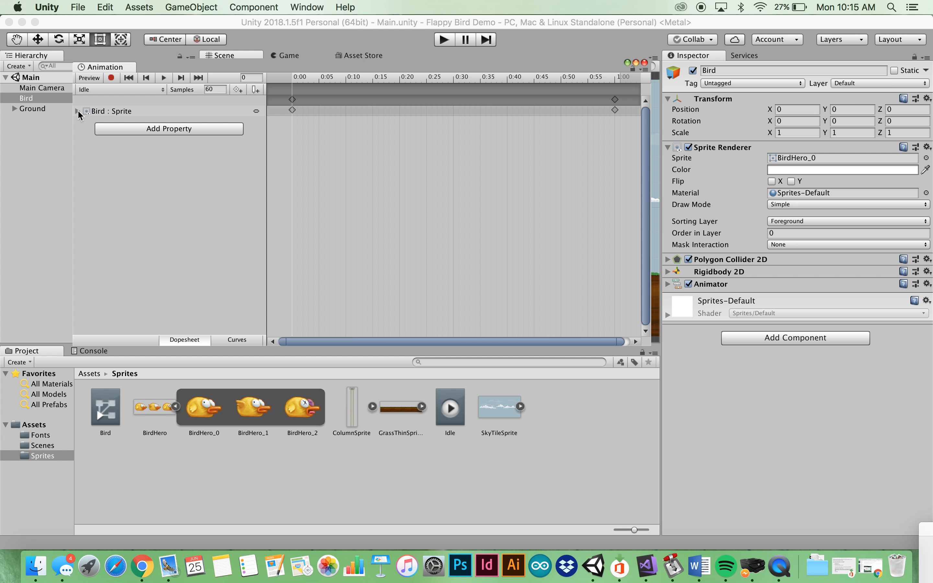
left_click(78, 111)
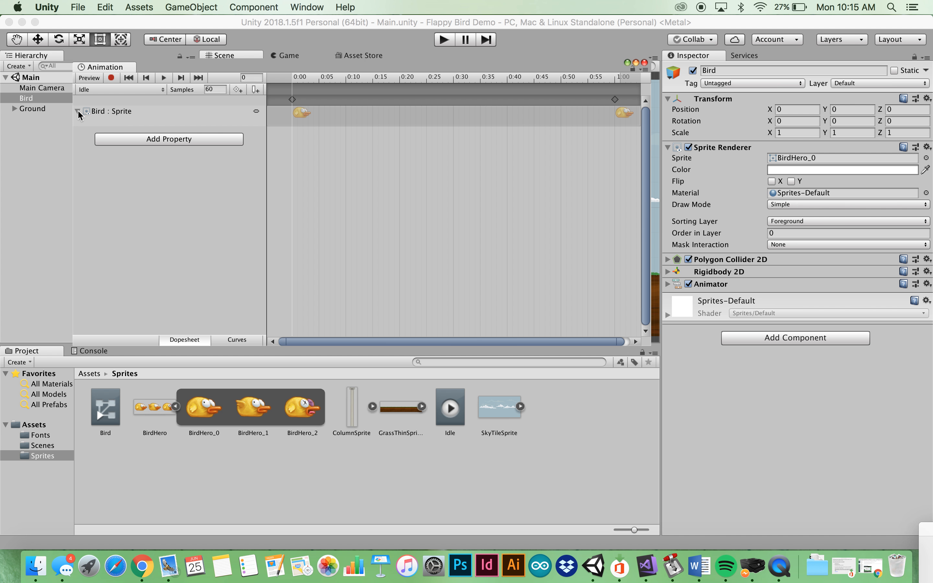
Delete the Idle clip's sprite keyframe at 1:00
left_click(293, 108)
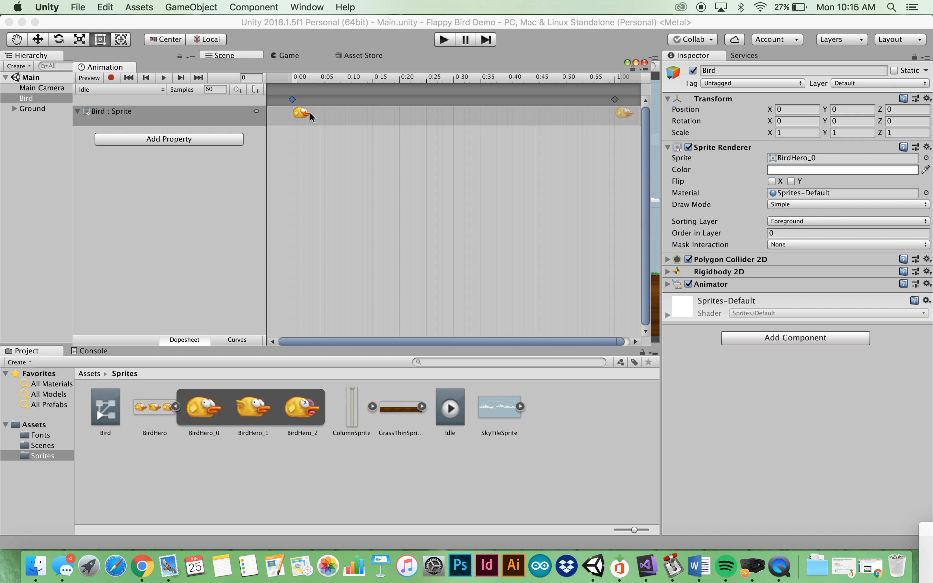
left_click(619, 104)
left_click(616, 101)
key("Delete")
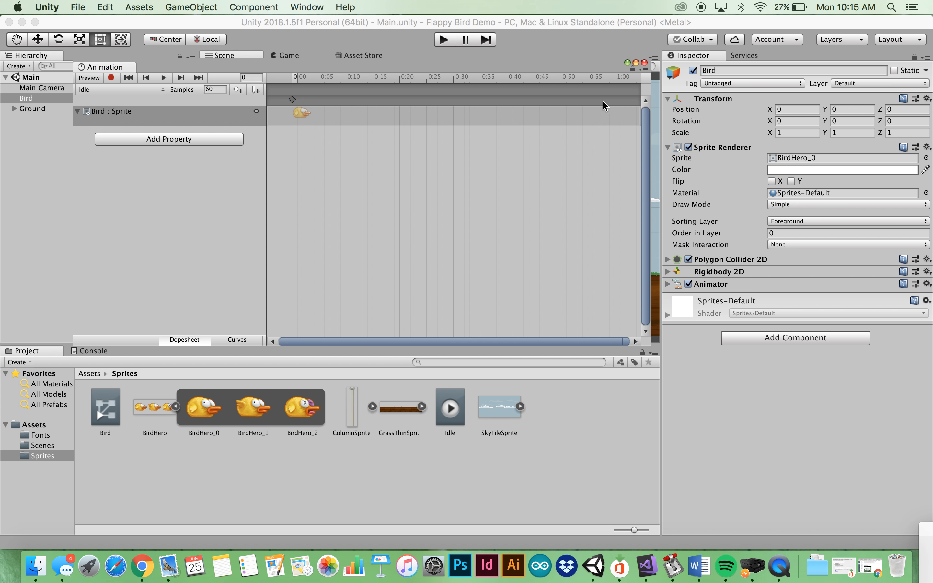
key("super+z")
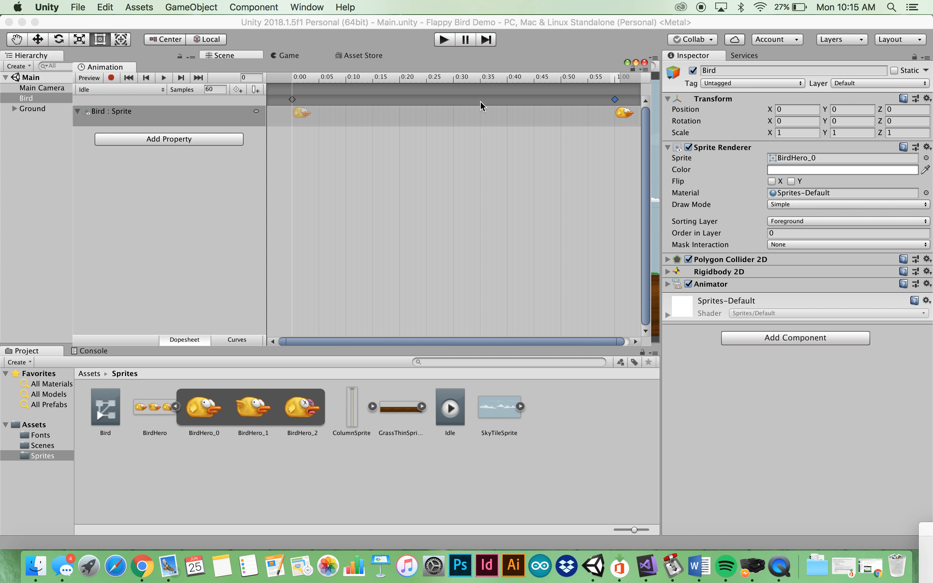
right_click(614, 110)
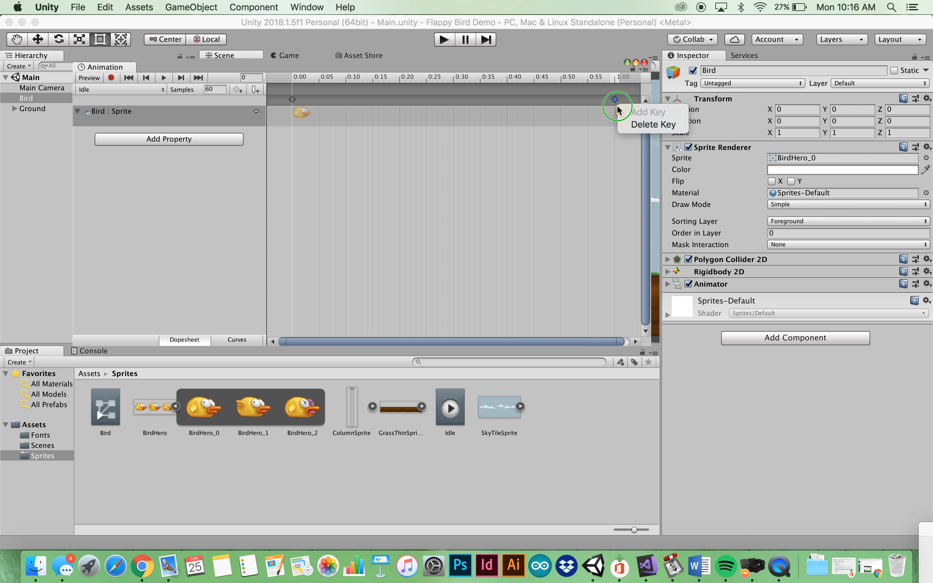
left_click(626, 124)
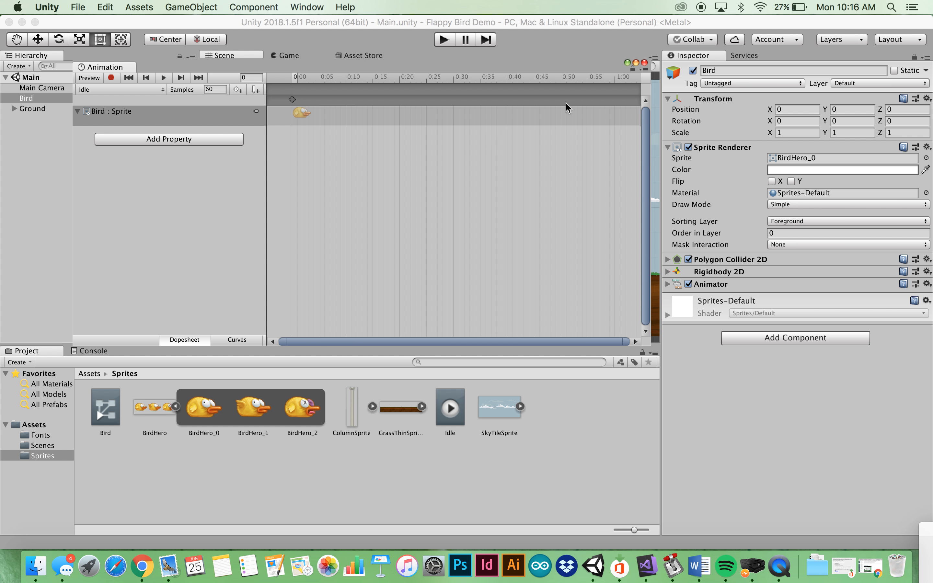
Copy the remaining BirdHero_0 keyframe at 0:00
left_click(293, 101)
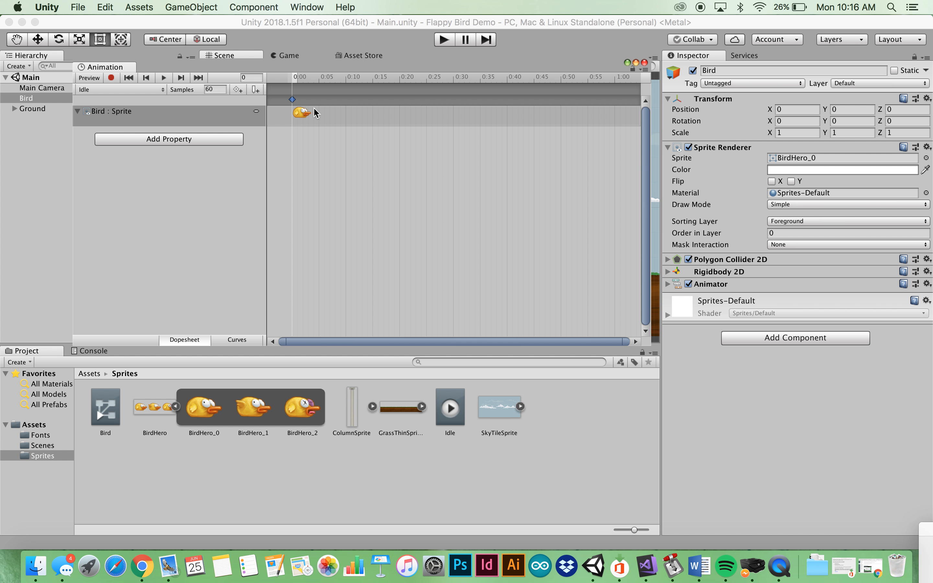
left_click(105, 7)
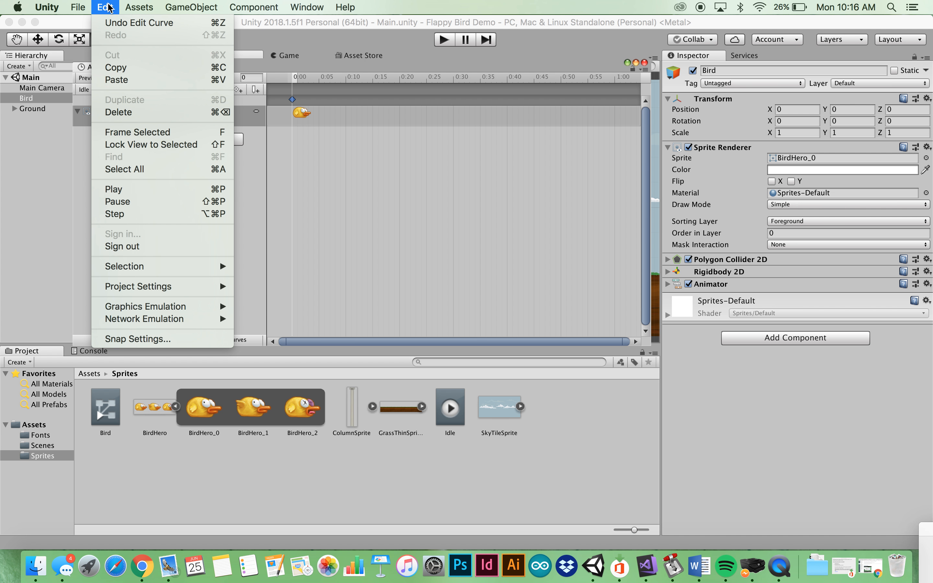
left_click(119, 68)
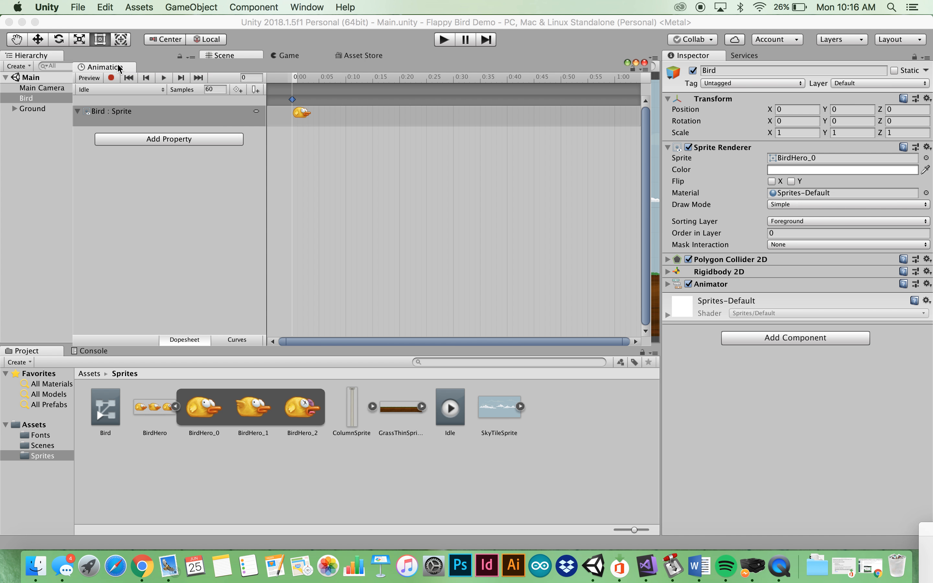
Create a new Bird clip named Flap, saved in the Sprites folder
left_click(130, 90)
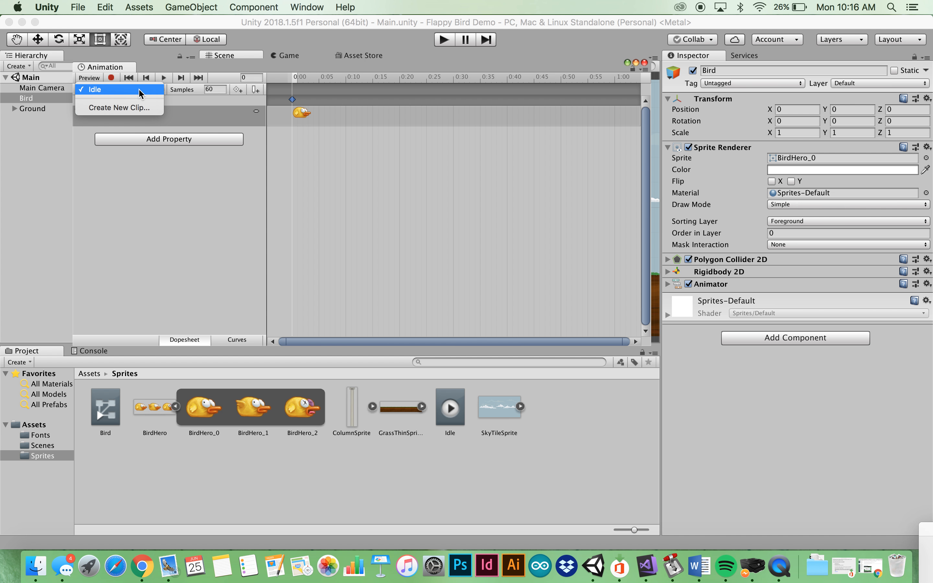
left_click(132, 107)
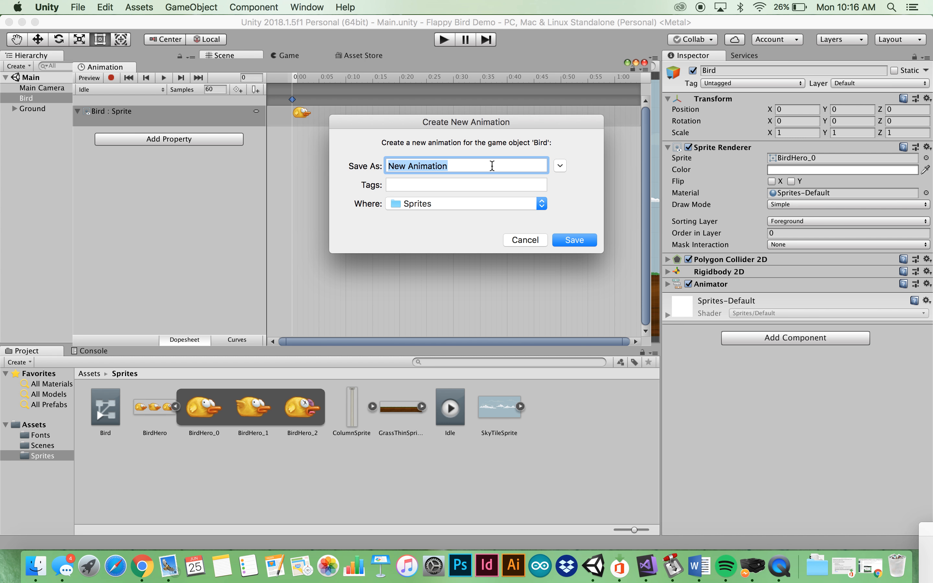
type("Flap")
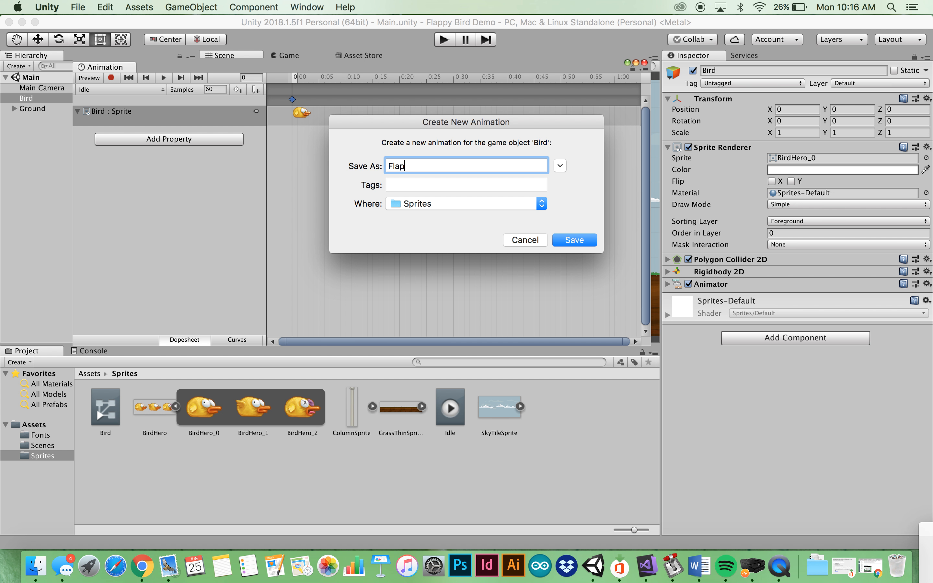
left_click(578, 242)
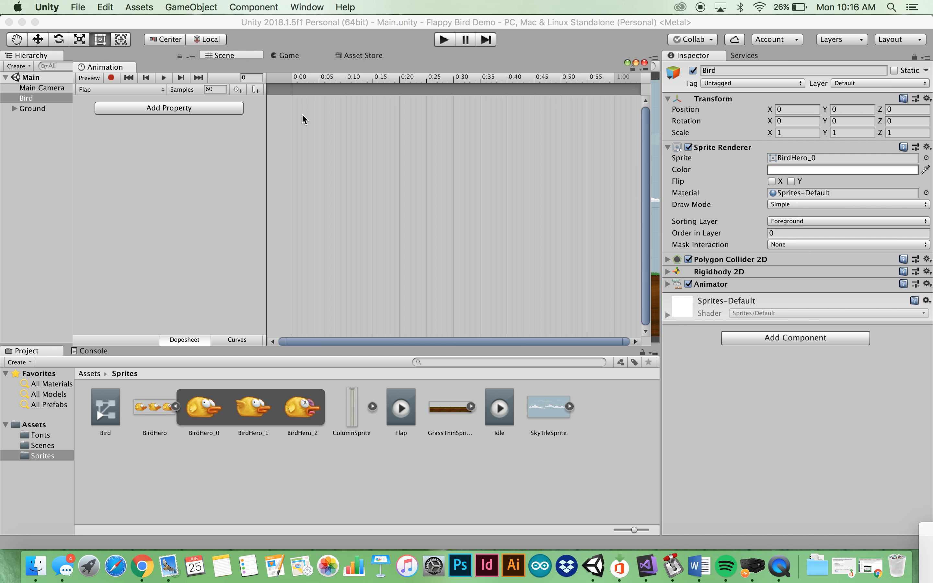
Paste the copied sprite keyframe into the Flap clip at 0:00
left_click_drag(302, 113, 302, 114)
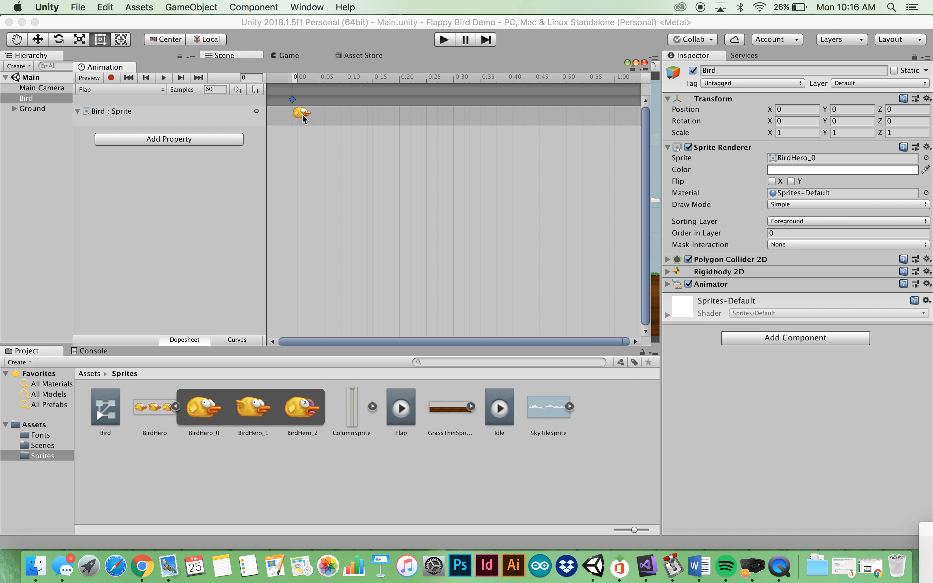
left_click(104, 7)
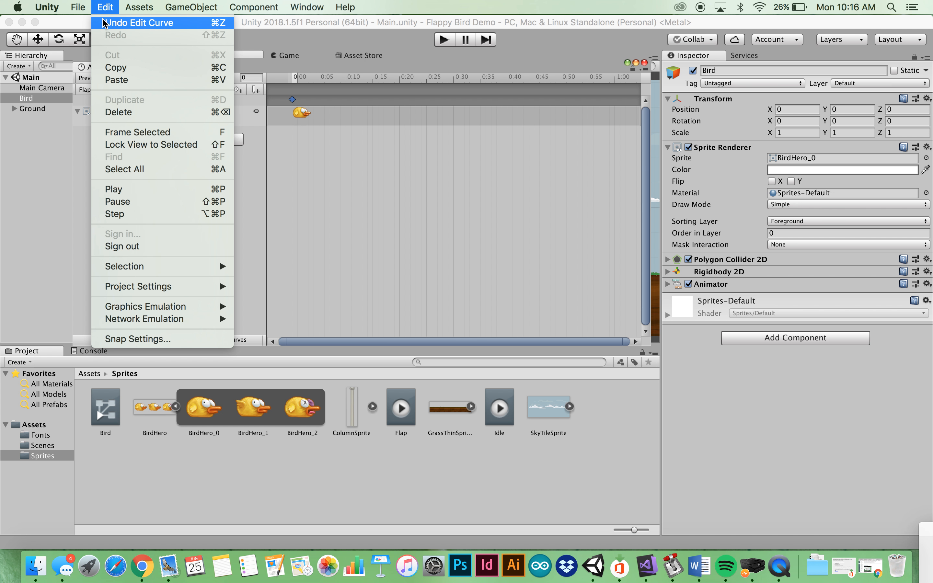
left_click(333, 158)
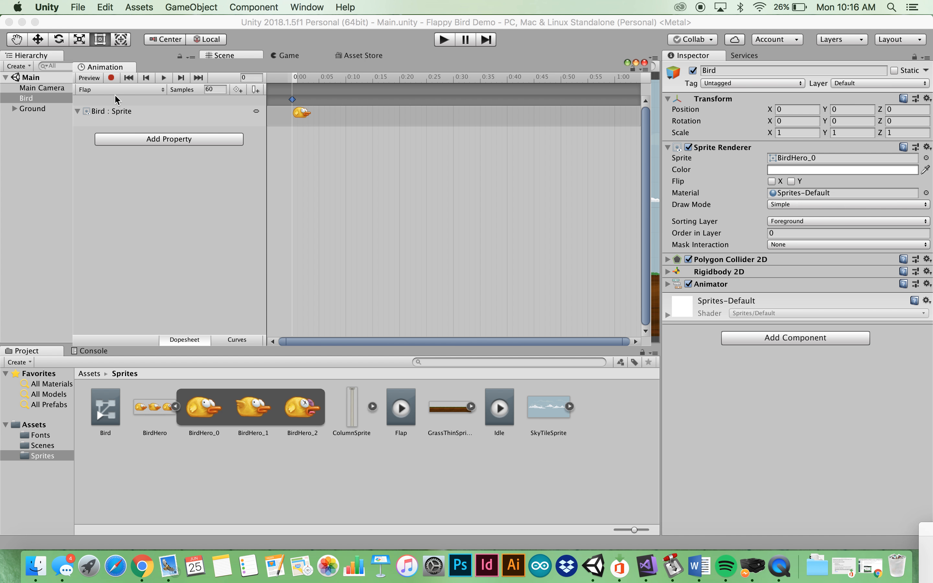
With recording on, set the Flap keyframe's sprite to BirdHero_1
left_click(112, 78)
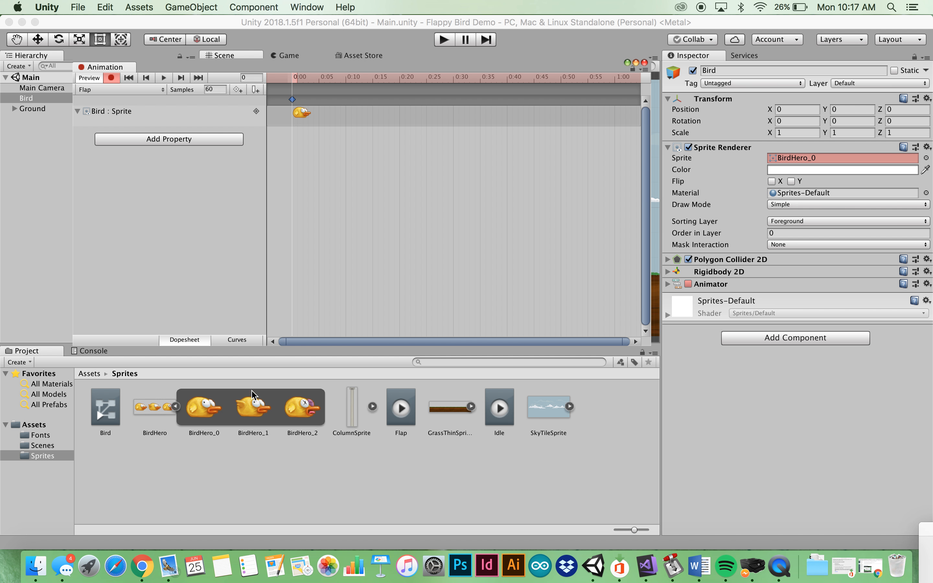
left_click(249, 415)
left_click_drag(249, 415, 829, 160)
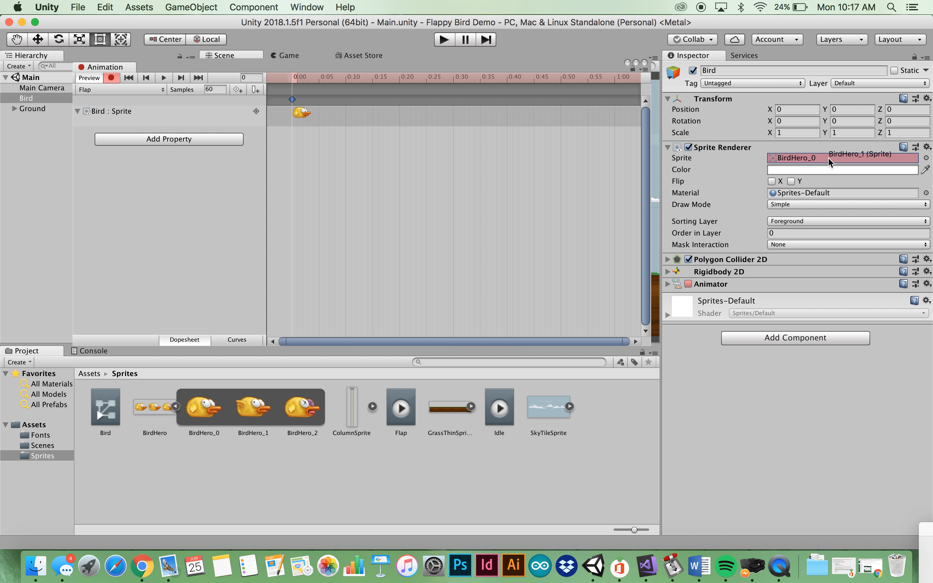
left_click_drag(828, 157, 828, 158)
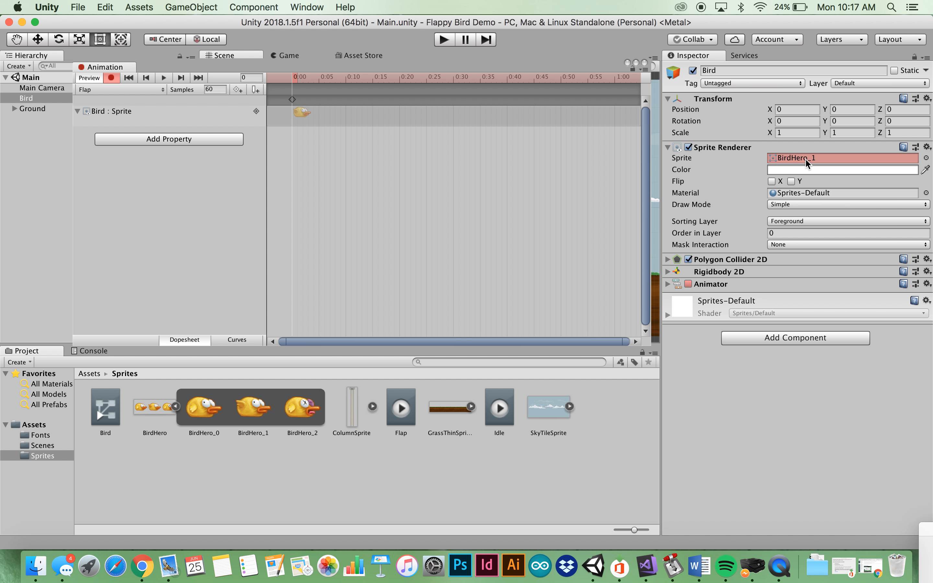
left_click(292, 99)
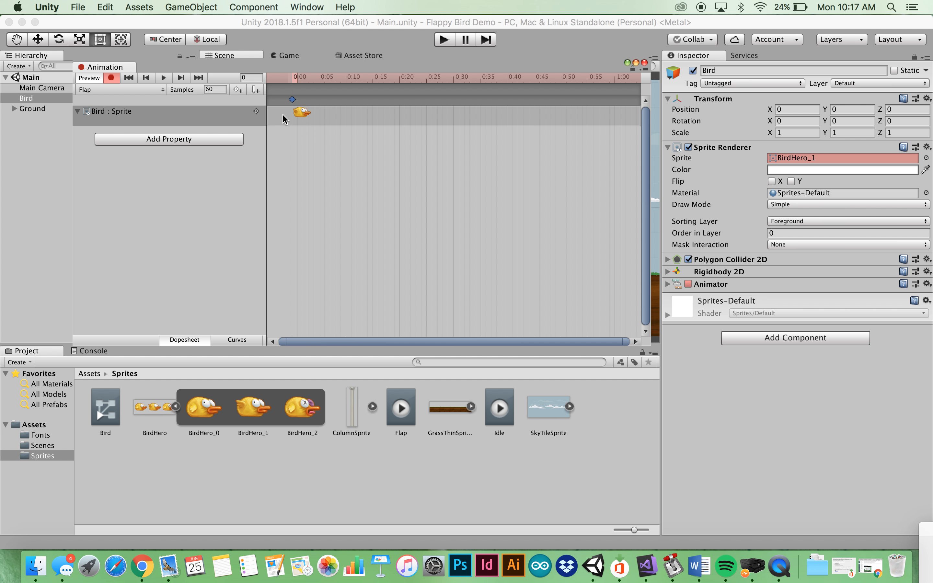
Create a new Bird clip named Die in the Sprites folder
left_click(127, 89)
left_click(129, 119)
type("Die")
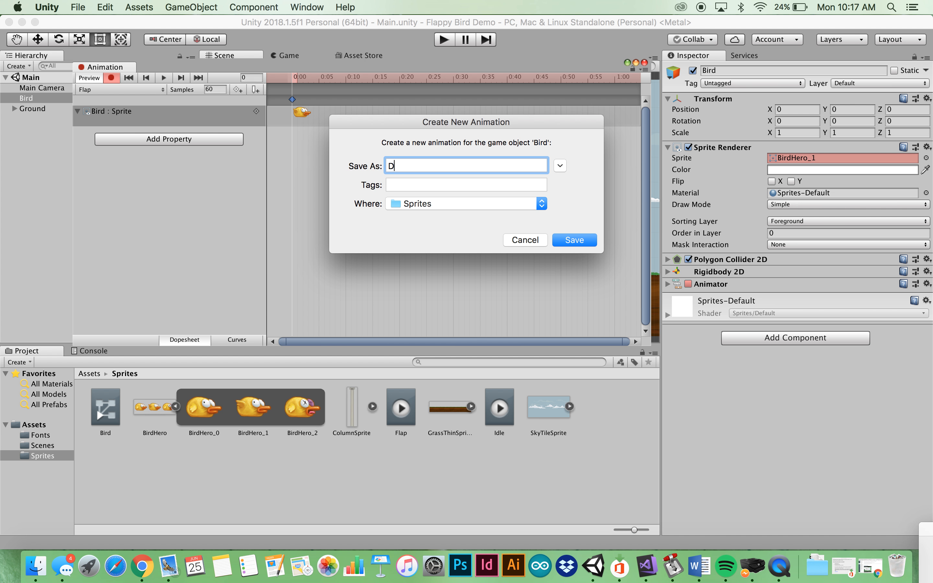
left_click(574, 240)
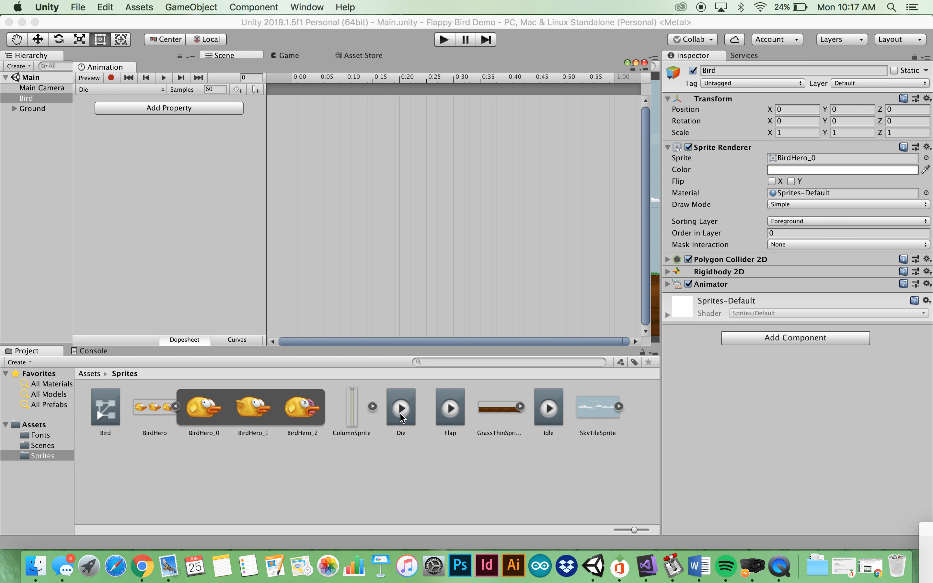
Record a 0:00 sprite keyframe in Die showing BirdHero_2
left_click(111, 78)
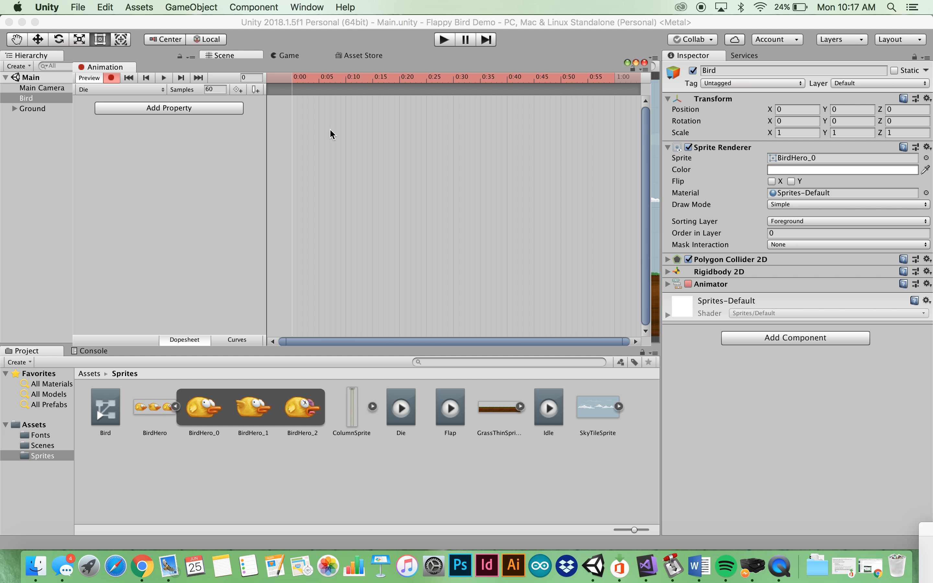
left_click_drag(330, 130, 331, 130)
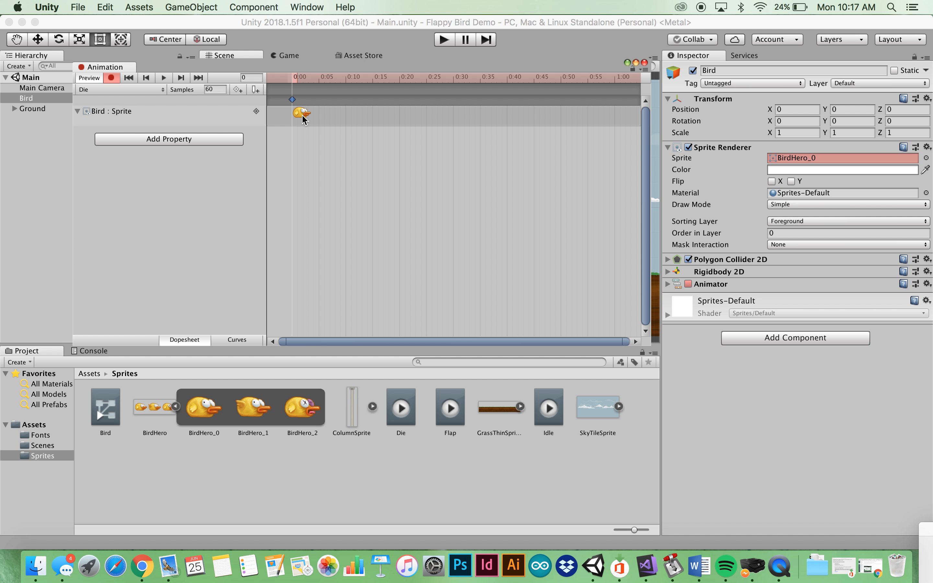
left_click(112, 9)
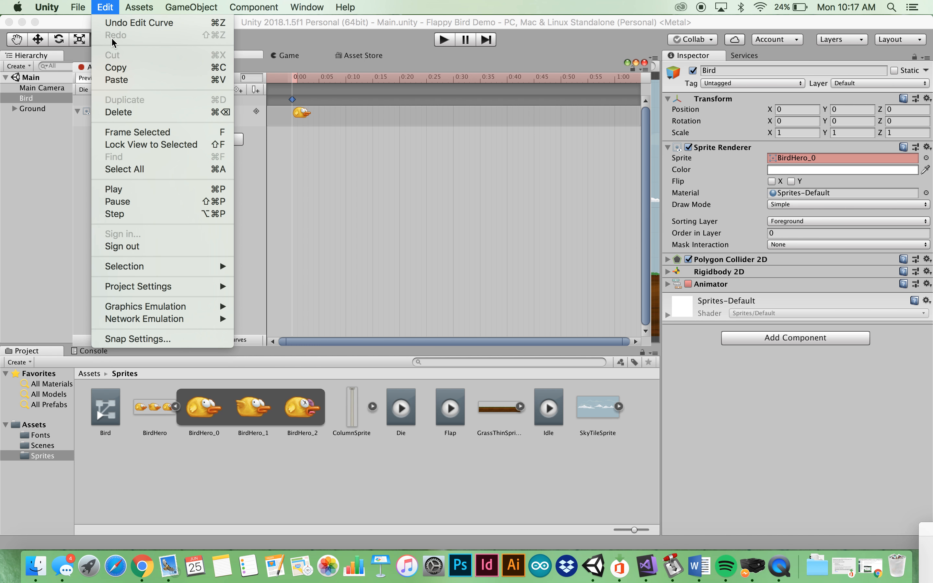
left_click(316, 103)
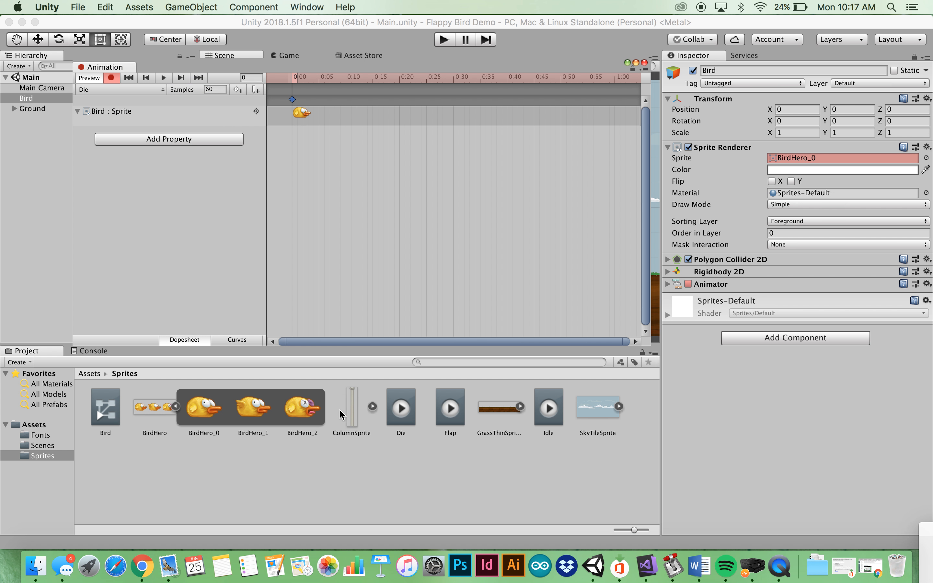
left_click_drag(303, 409, 789, 162)
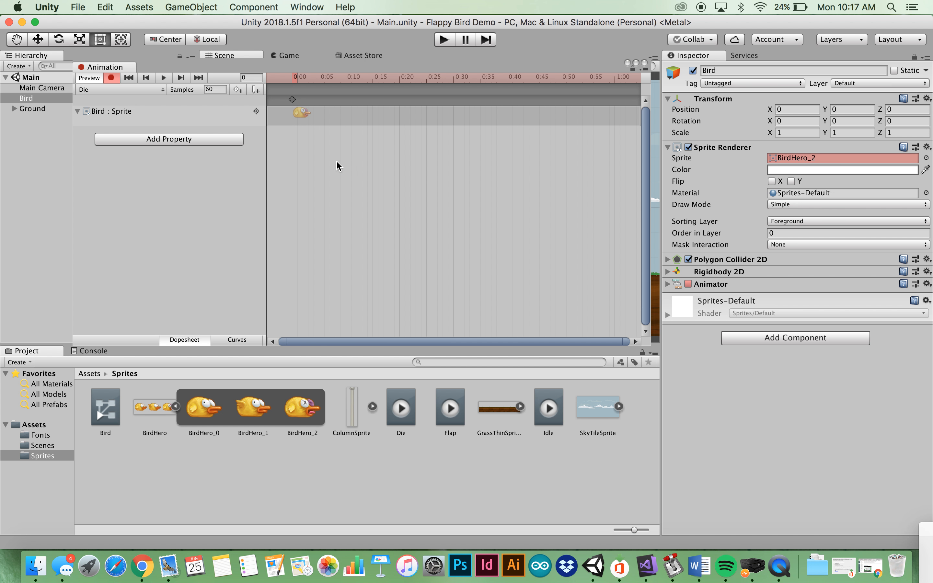
left_click(295, 115)
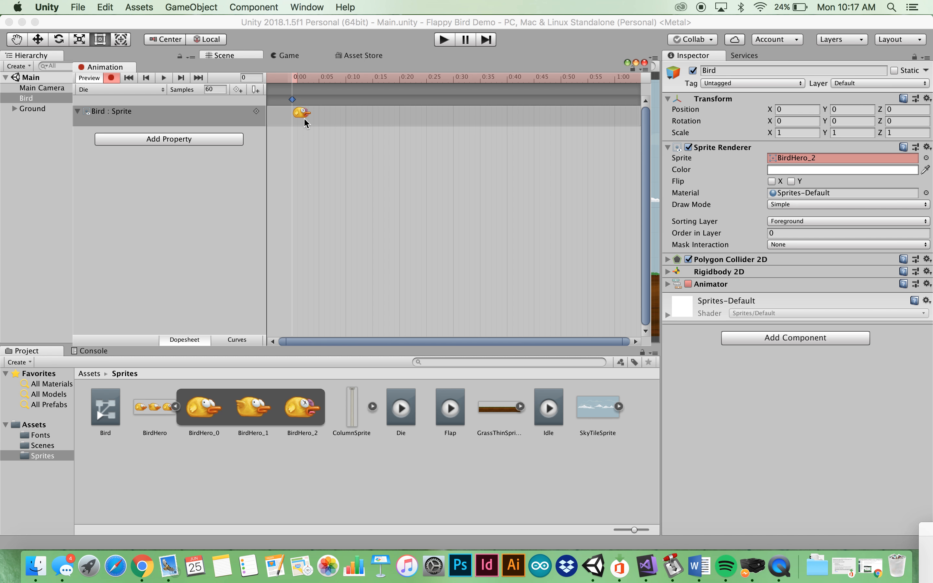
left_click(110, 92)
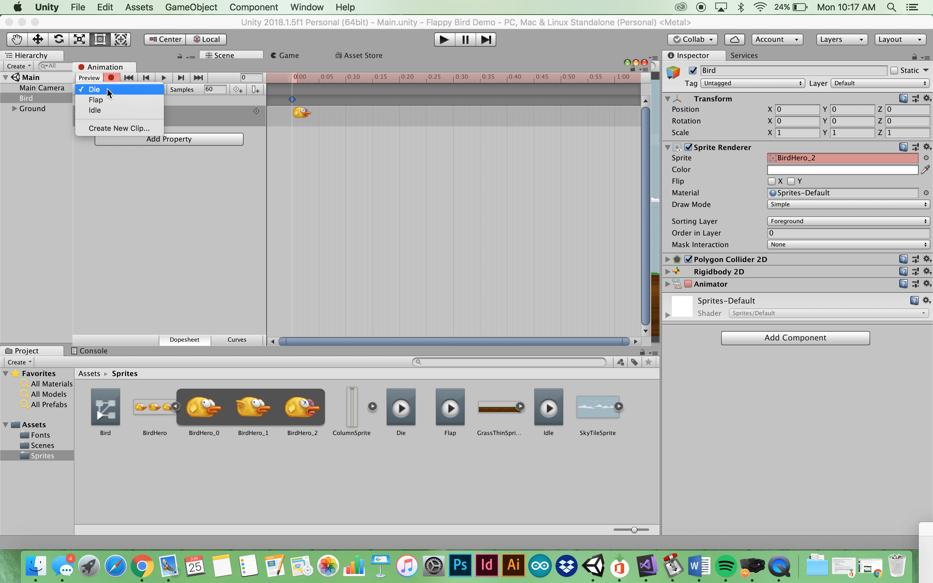
left_click(97, 111)
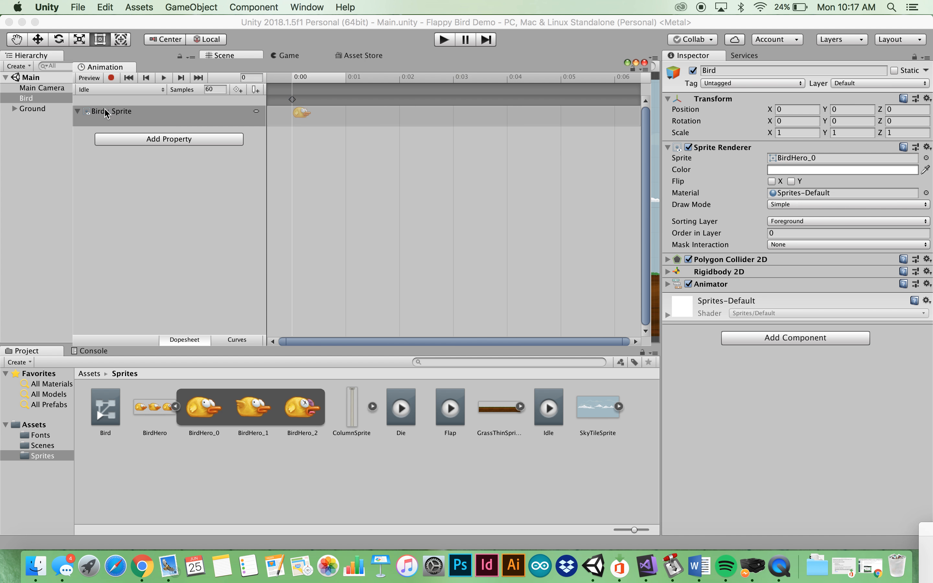
left_click(115, 90)
left_click(115, 80)
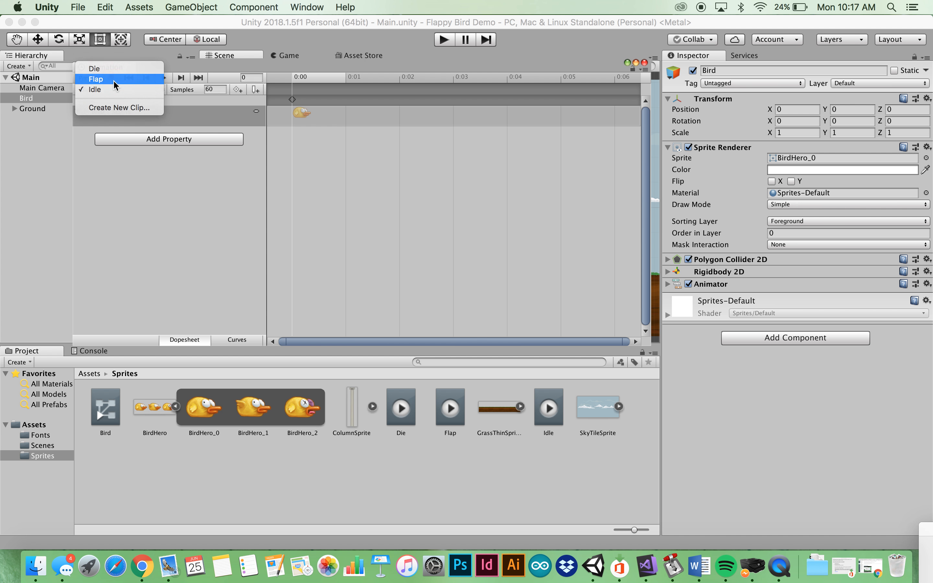
left_click(116, 92)
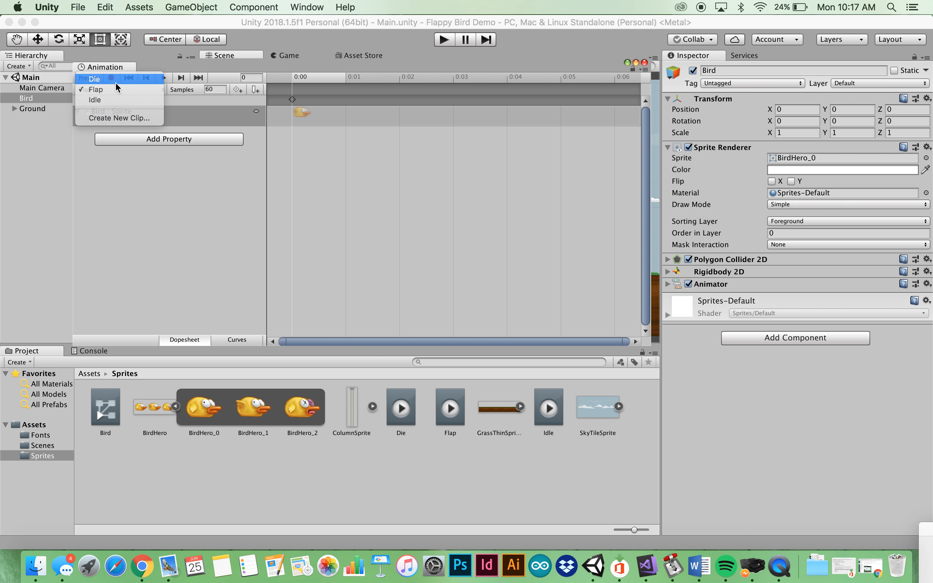
left_click(115, 79)
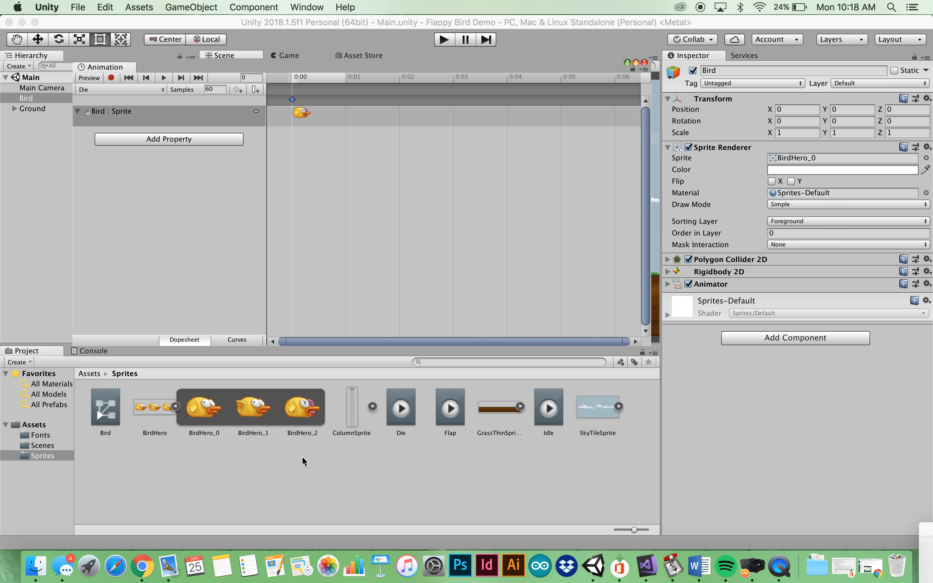
left_click(364, 473)
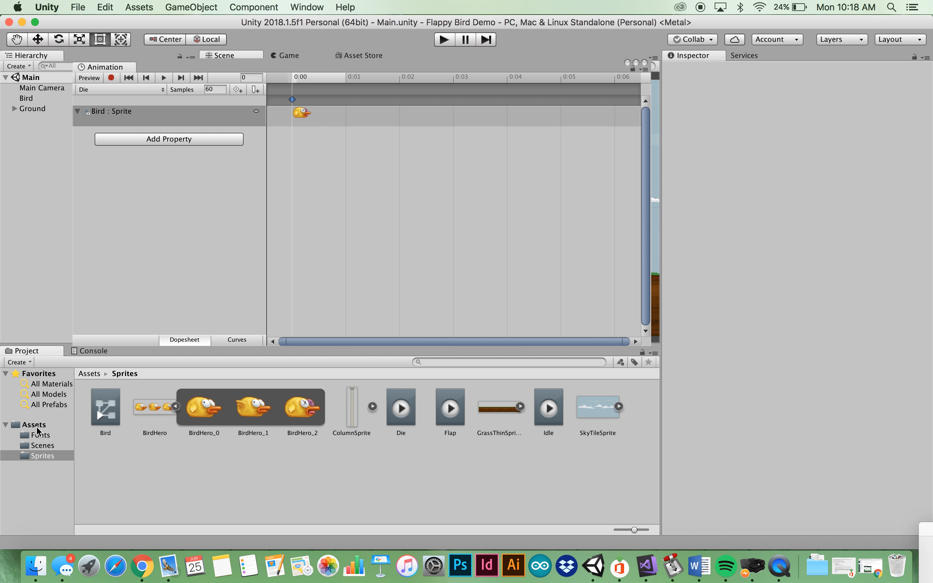
Create a new folder named Anim in the top-level Assets folder
left_click(37, 425)
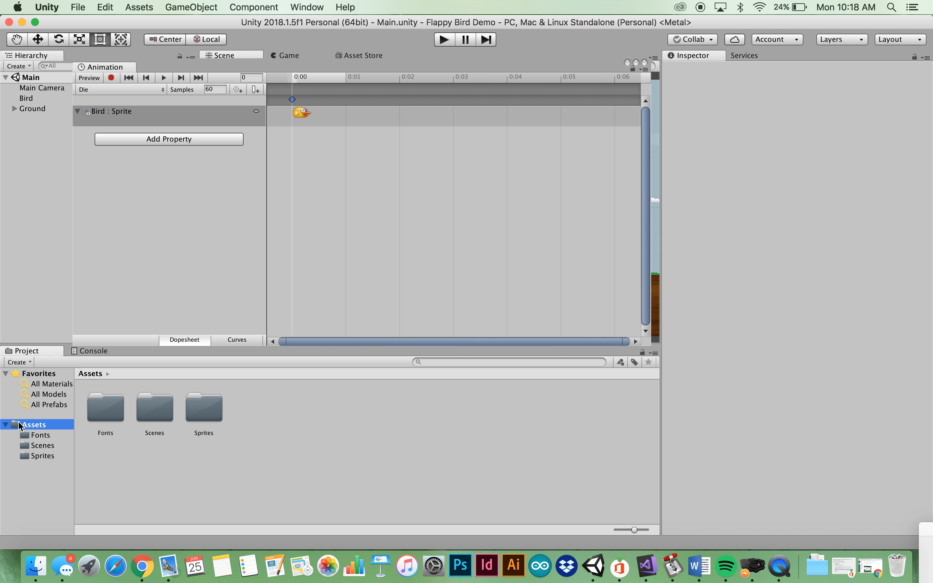
right_click(261, 424)
mouse_move(304, 286)
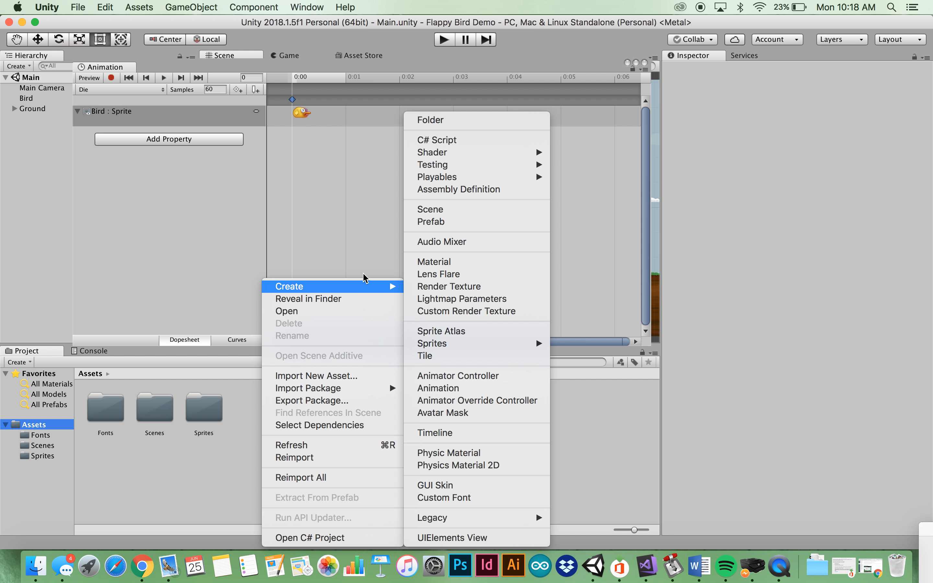
left_click(444, 122)
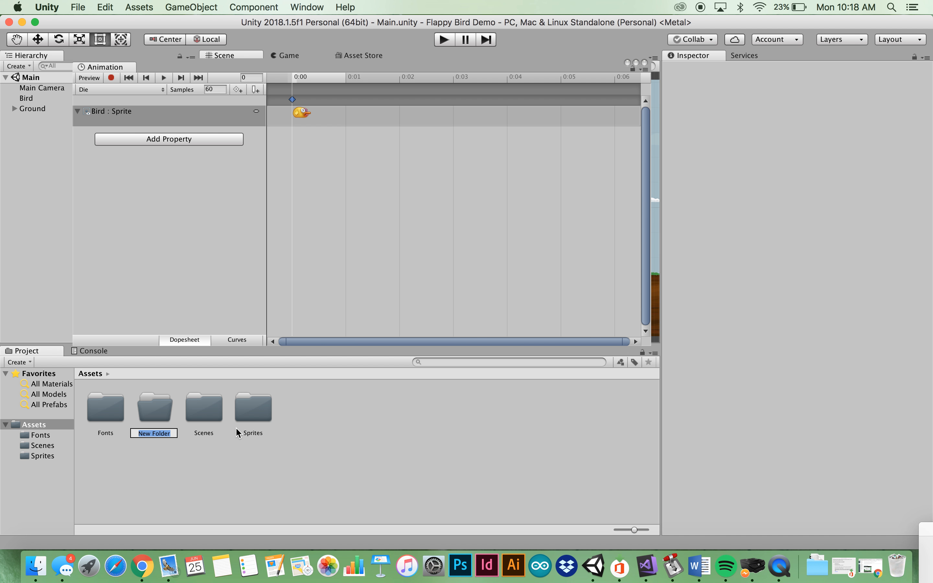
type("Anim")
key("Return")
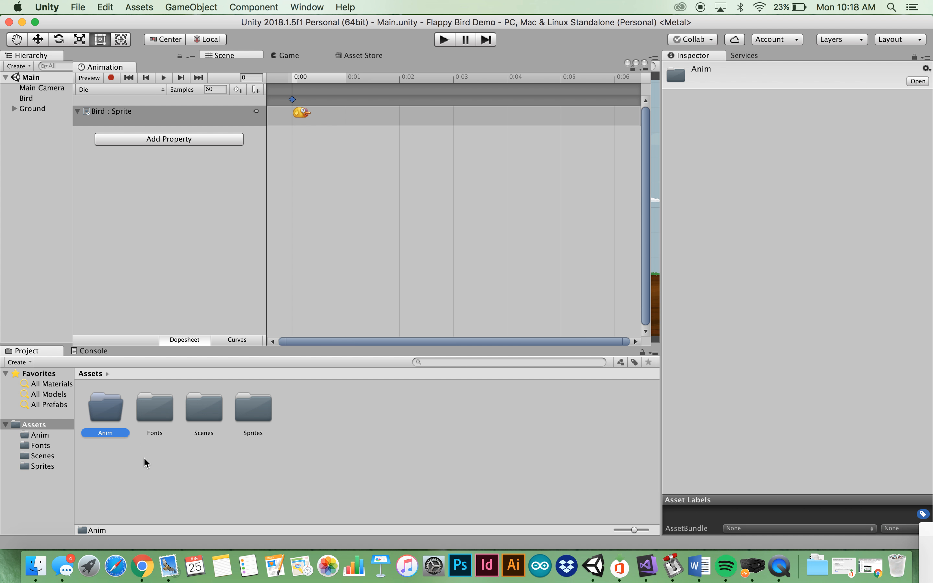
Move the Bird animator controller and the Die, Flap and Idle clips from Sprites into Anim
left_click(42, 466)
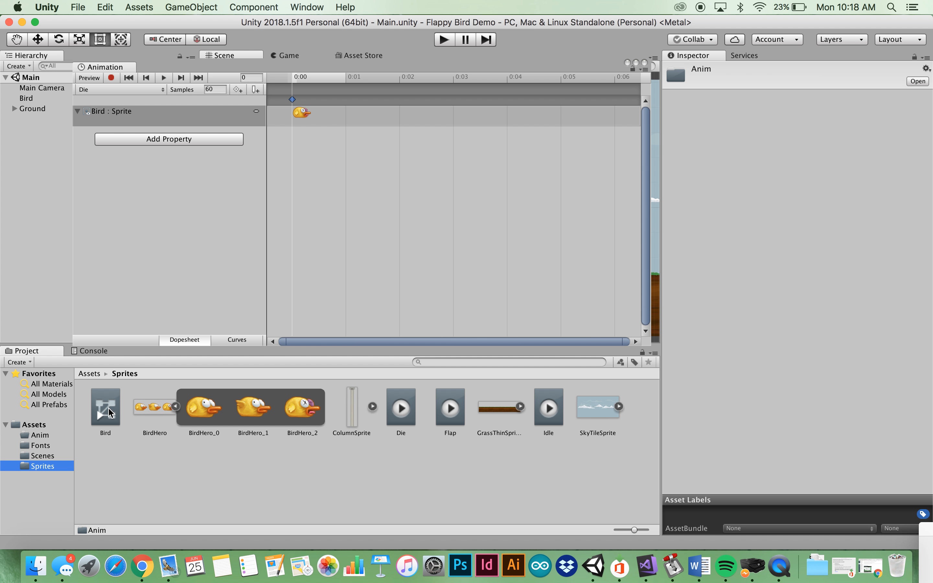
left_click_drag(109, 408, 37, 439)
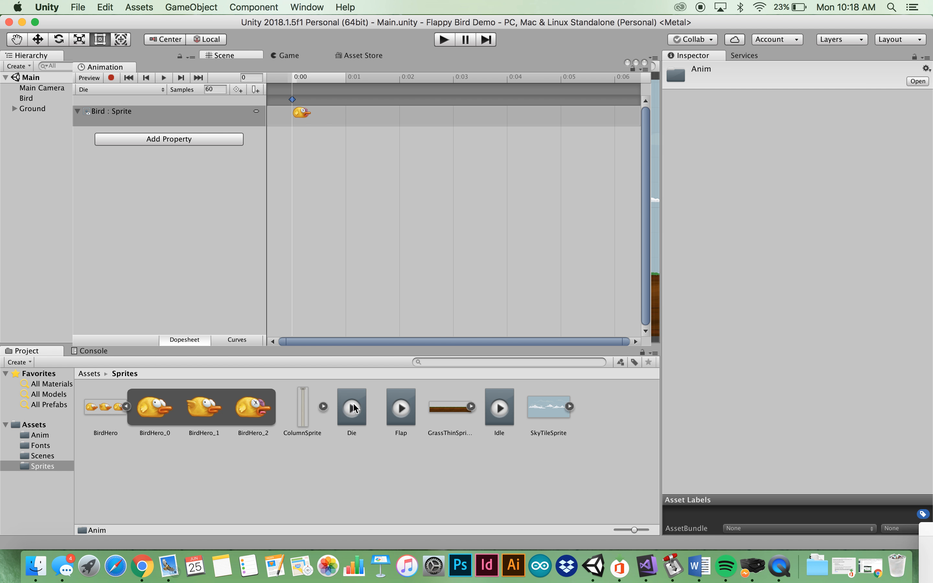
left_click_drag(354, 408, 33, 440)
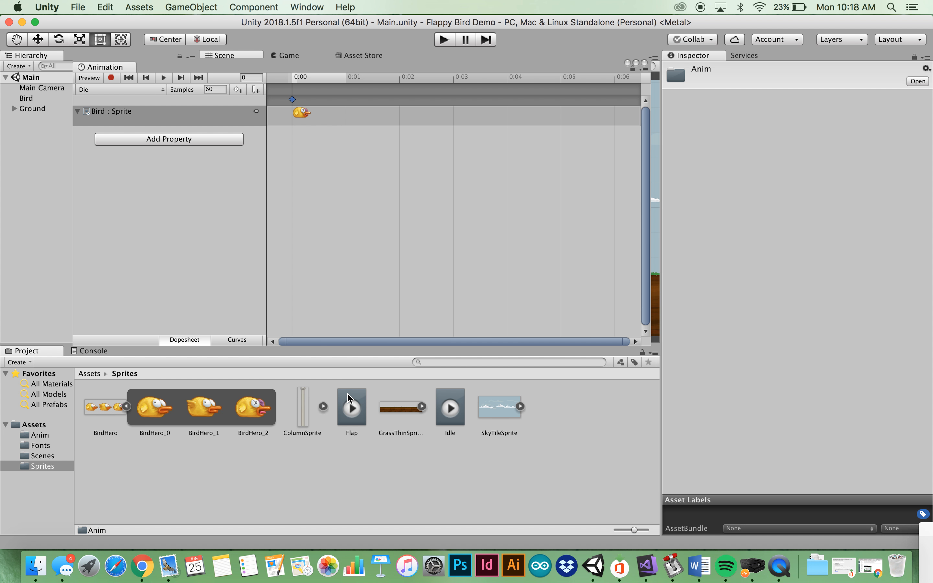
left_click_drag(351, 409, 38, 439)
left_click_drag(401, 408, 41, 436)
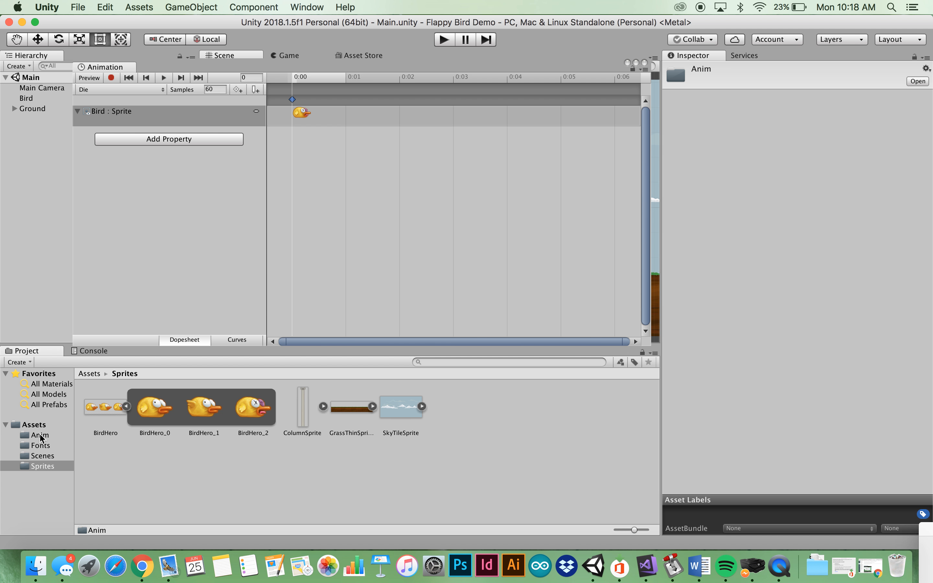
Check the Anim, Fonts and Sprites folders' contents, ending back at the top-level Assets folder
left_click(41, 435)
left_click(40, 446)
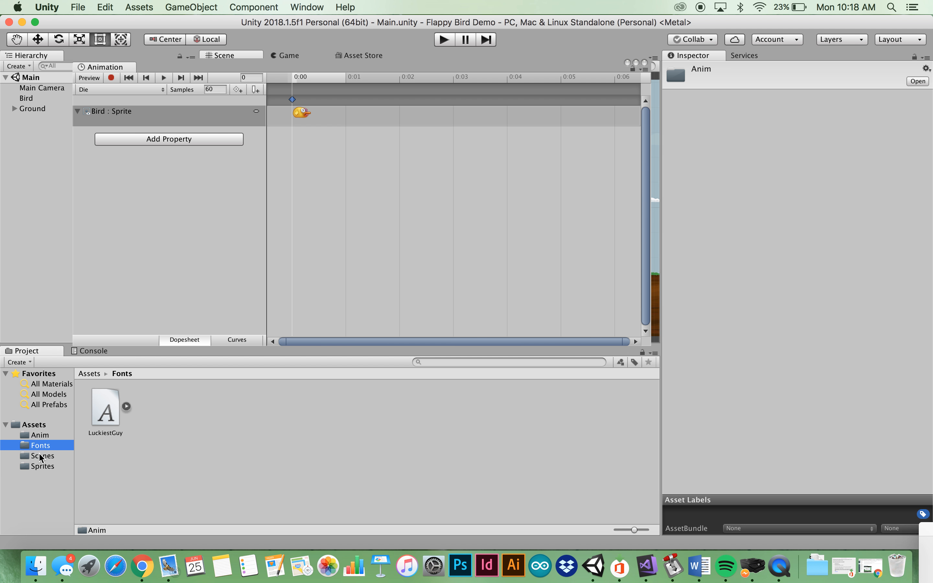
left_click(42, 456)
left_click(42, 466)
left_click(34, 424)
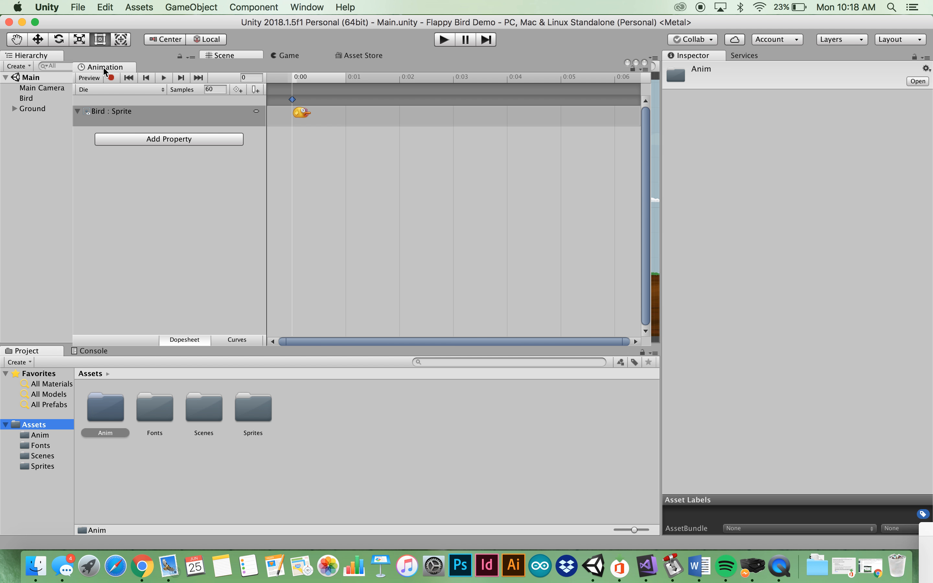
Save the project and then the open scene from the File menu
left_click(78, 6)
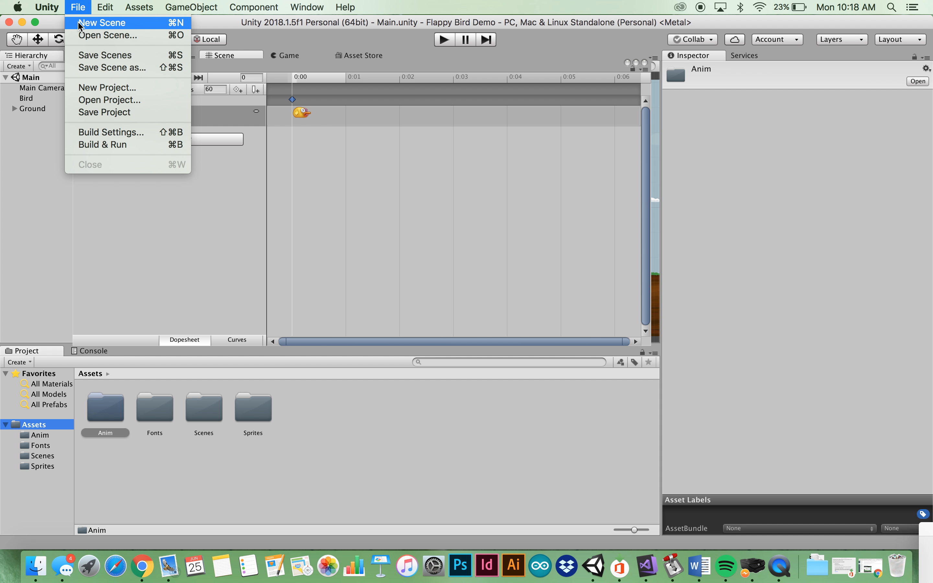
left_click(104, 112)
left_click(78, 7)
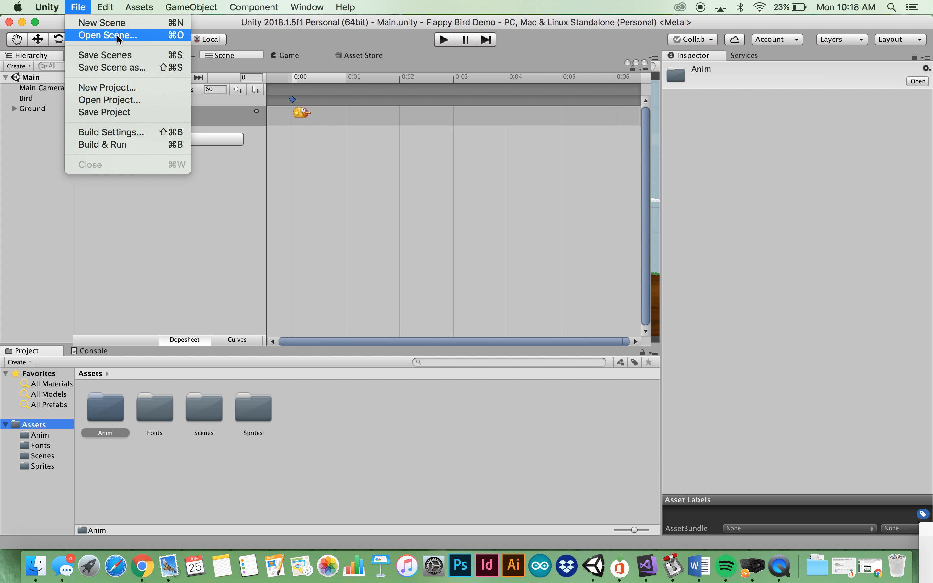
left_click(119, 56)
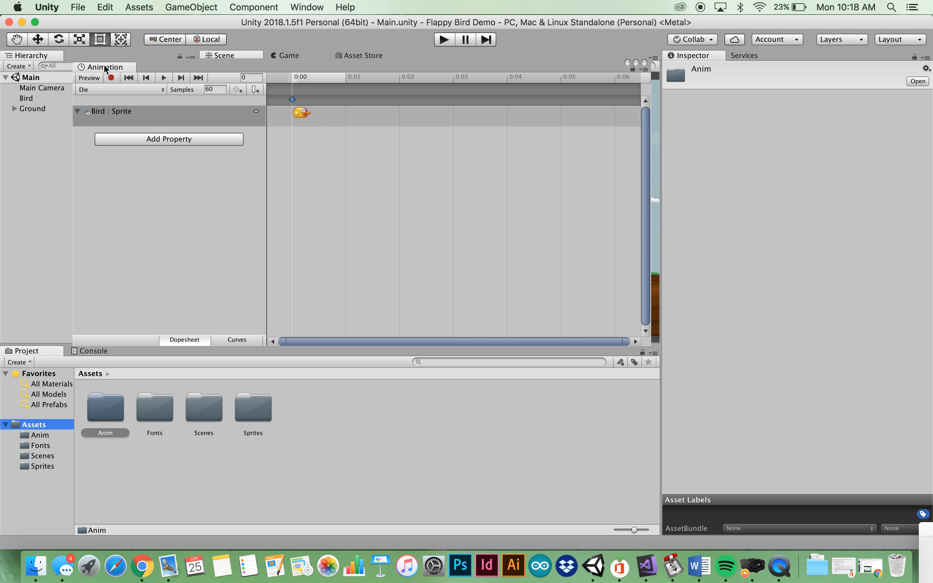
Close the Animation window tab, save the scene again with Cmd+S, and shift the window slightly right
left_click(104, 66)
right_click(121, 68)
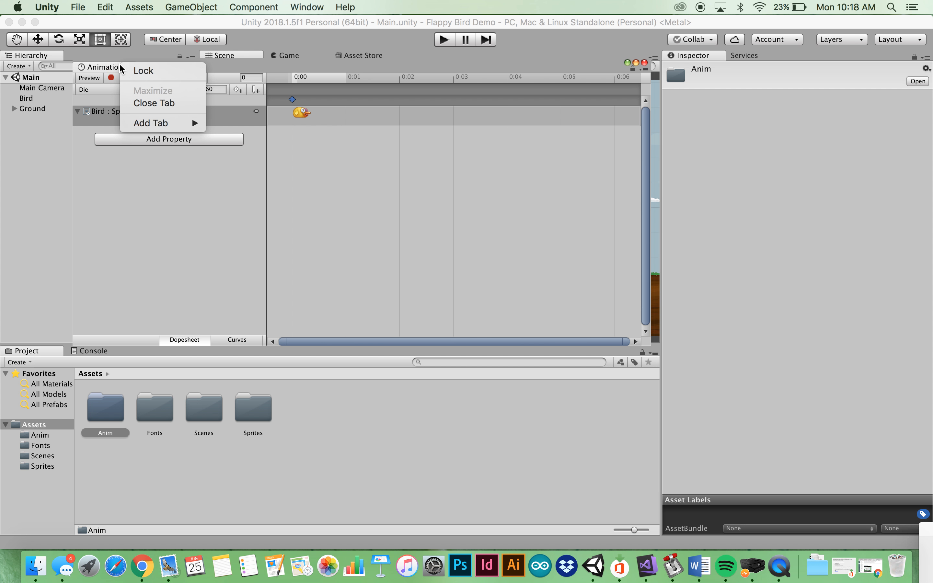
left_click(153, 104)
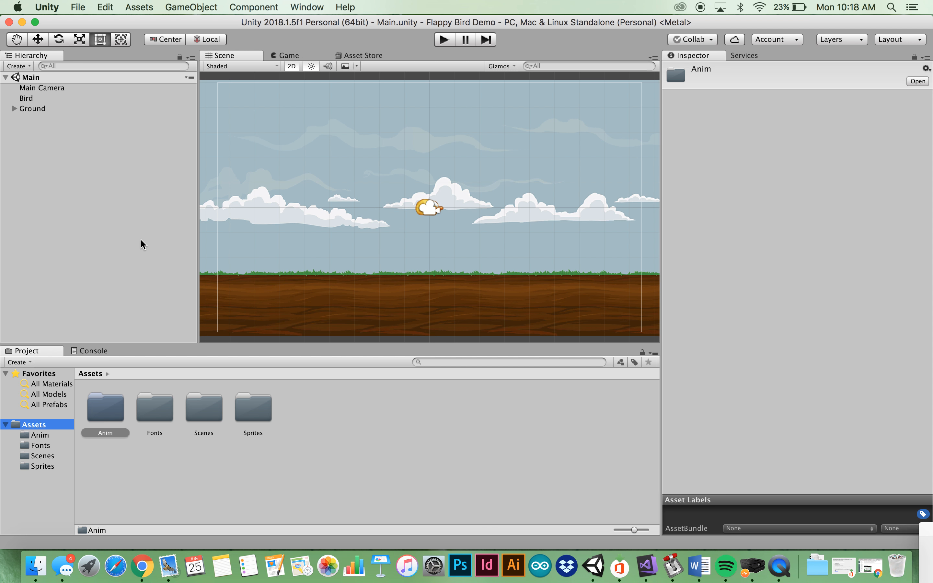
key("super+s")
left_click(63, 22)
left_click_drag(63, 23, 67, 23)
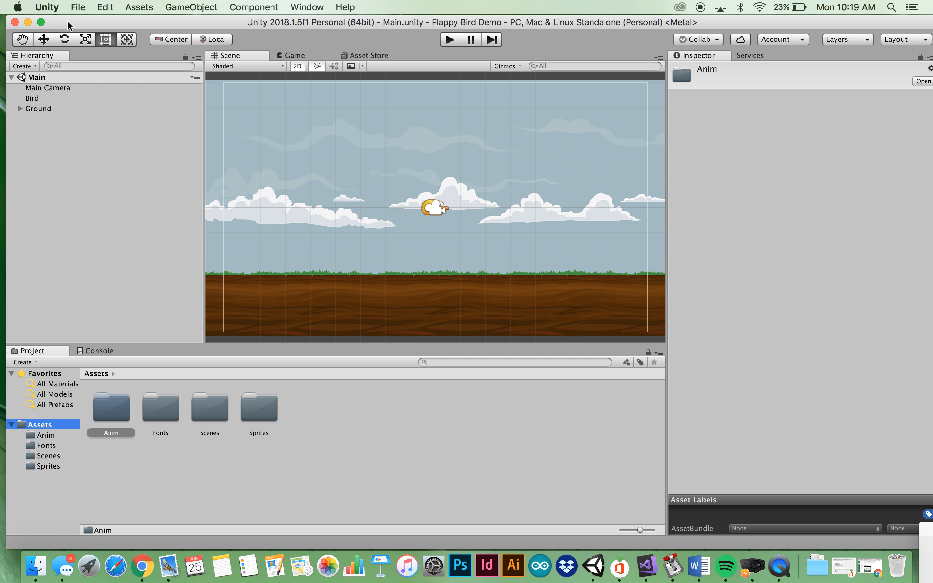